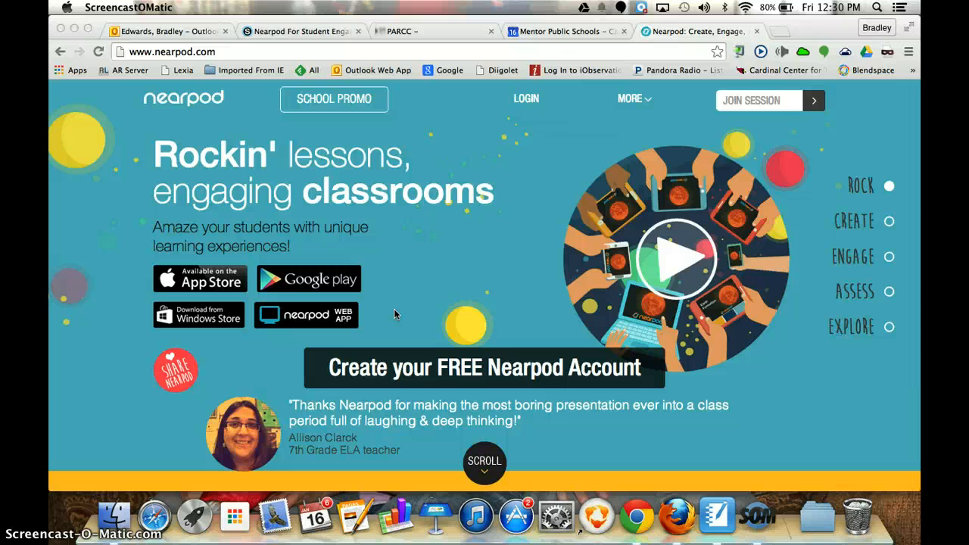
left_click(465, 274)
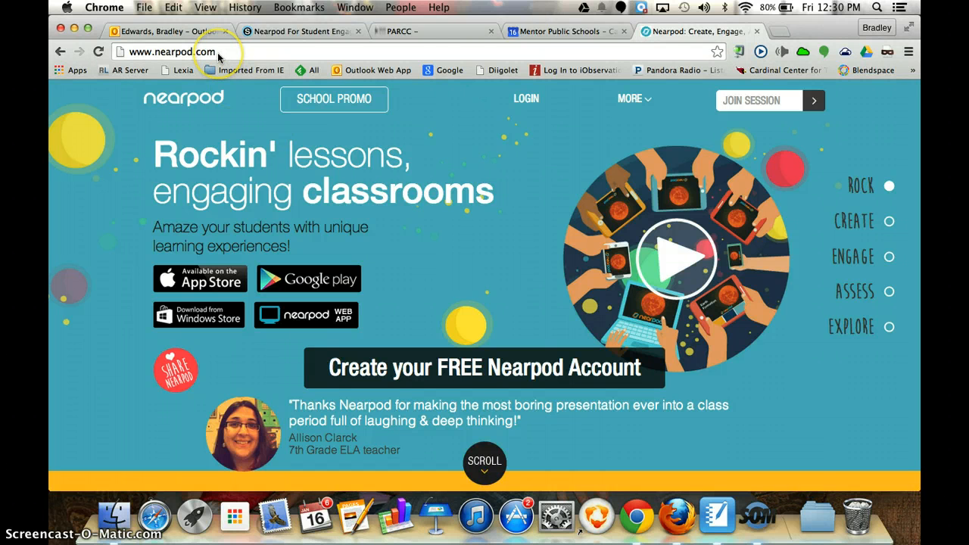
left_click(529, 107)
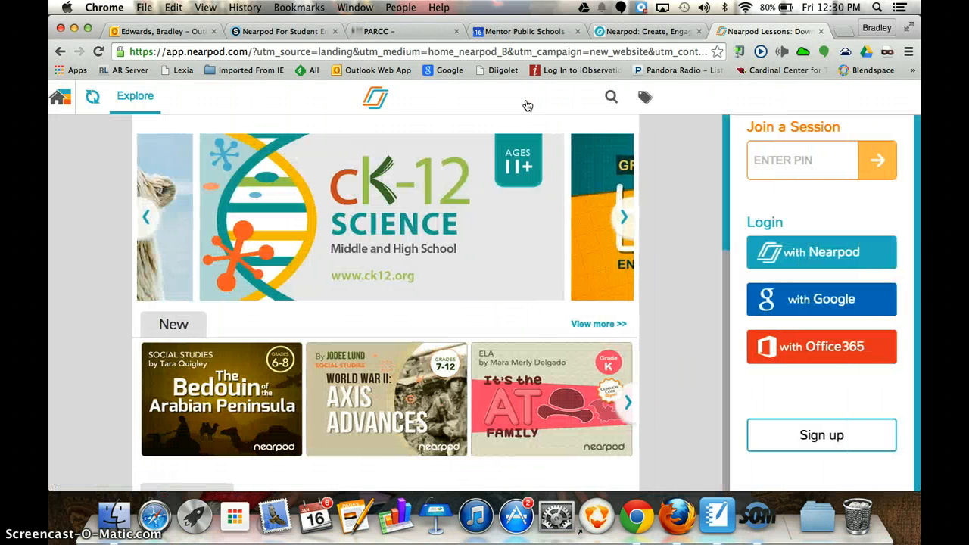
left_click(816, 206)
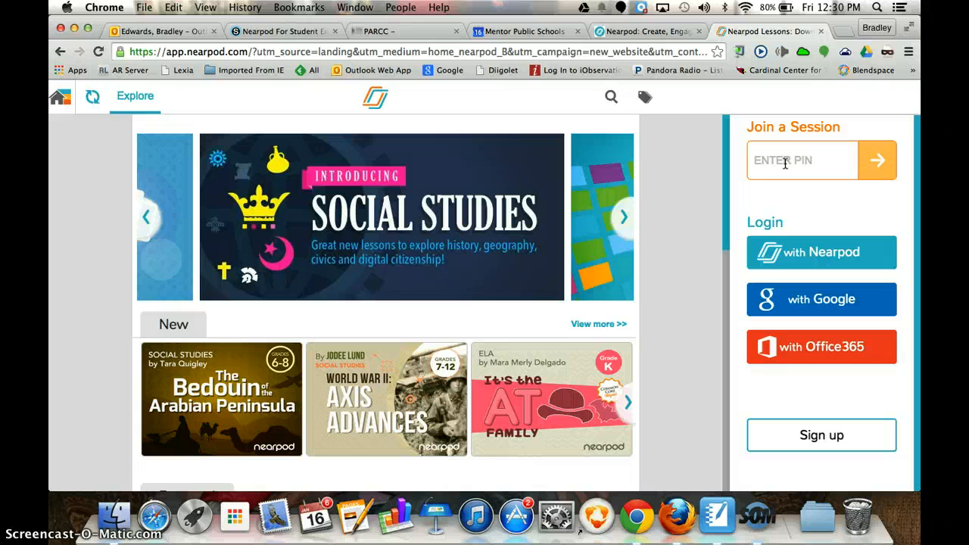
left_click(763, 161)
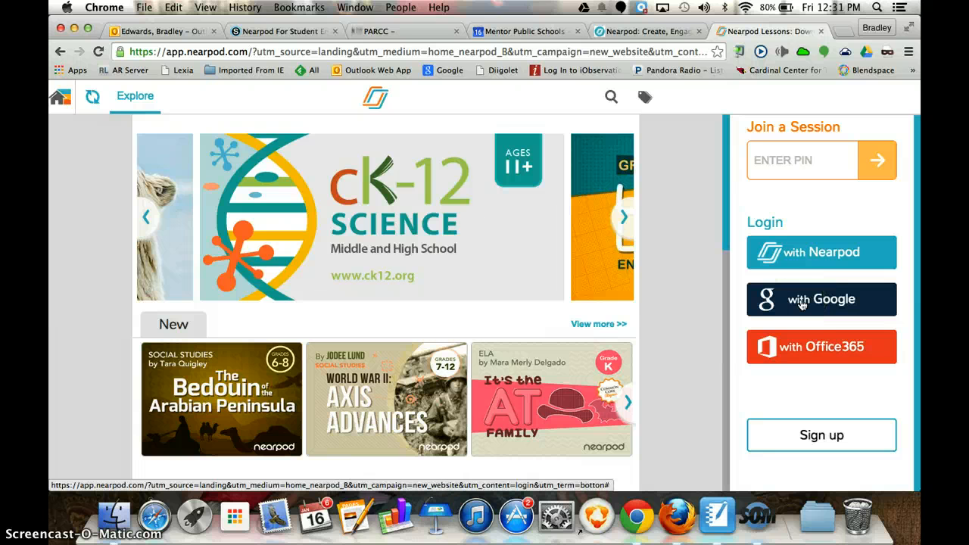
left_click(801, 304)
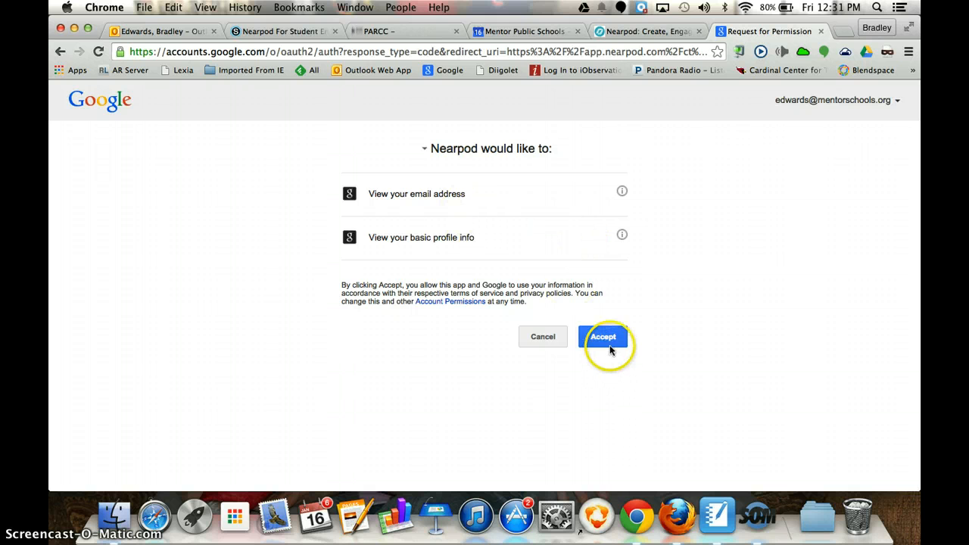
left_click(821, 31)
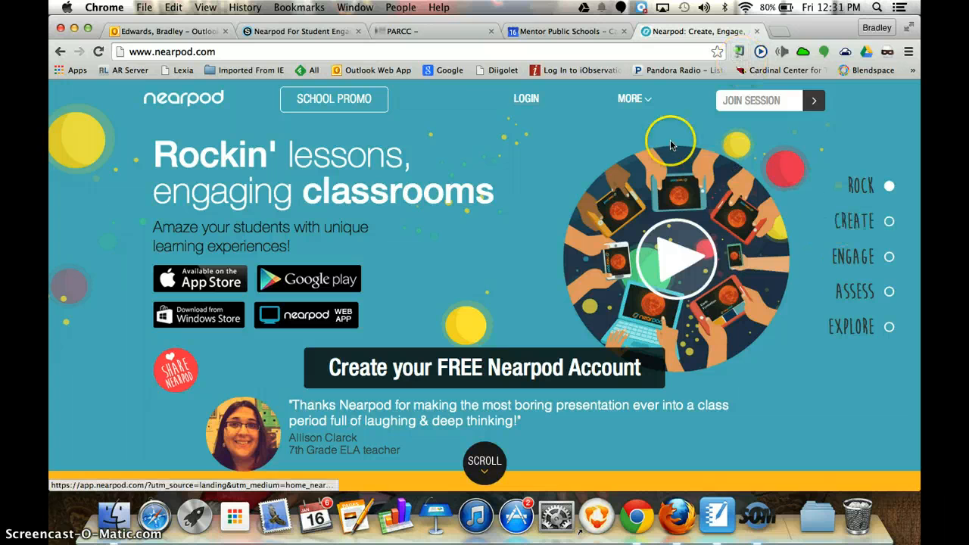
Step: Open the login page and sign in with the Nearpod account by entering the account password
left_click(526, 99)
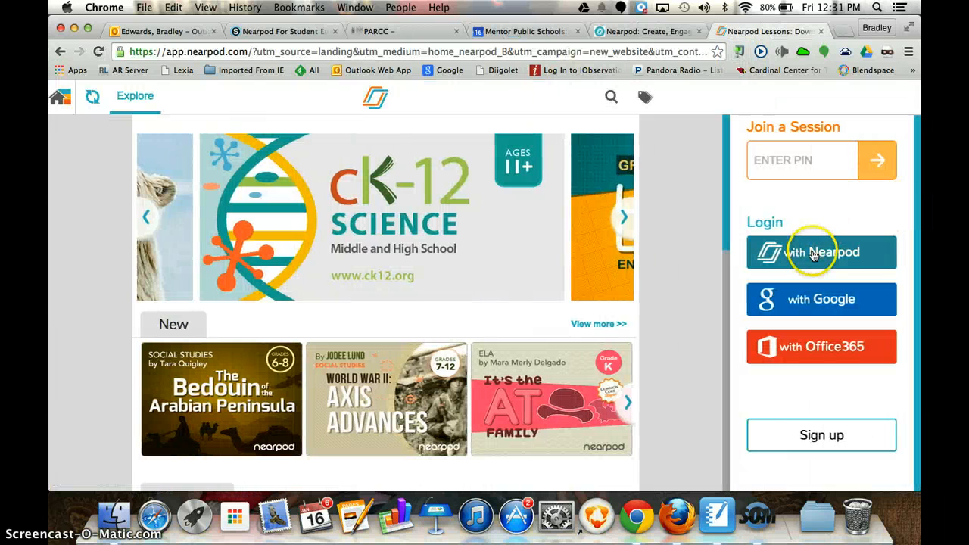
left_click(814, 253)
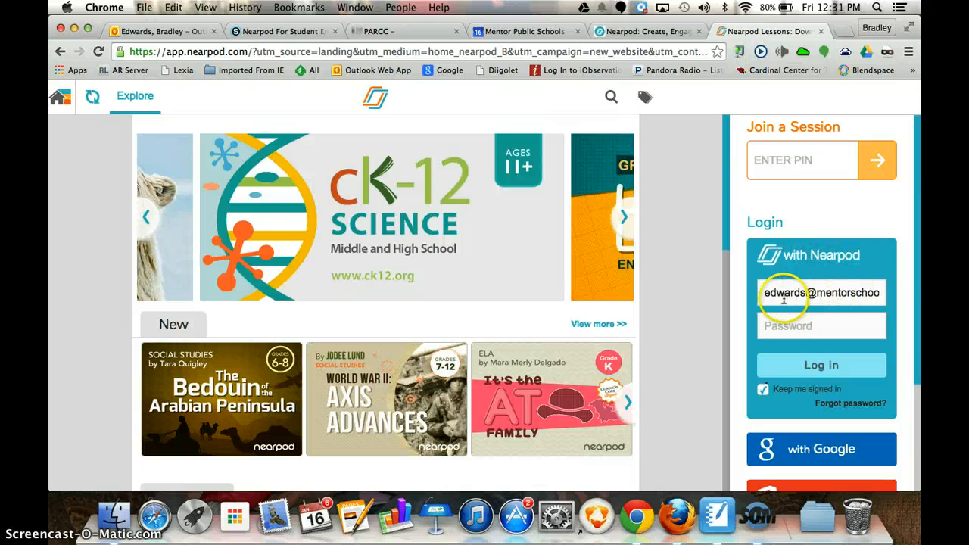
left_click(783, 324)
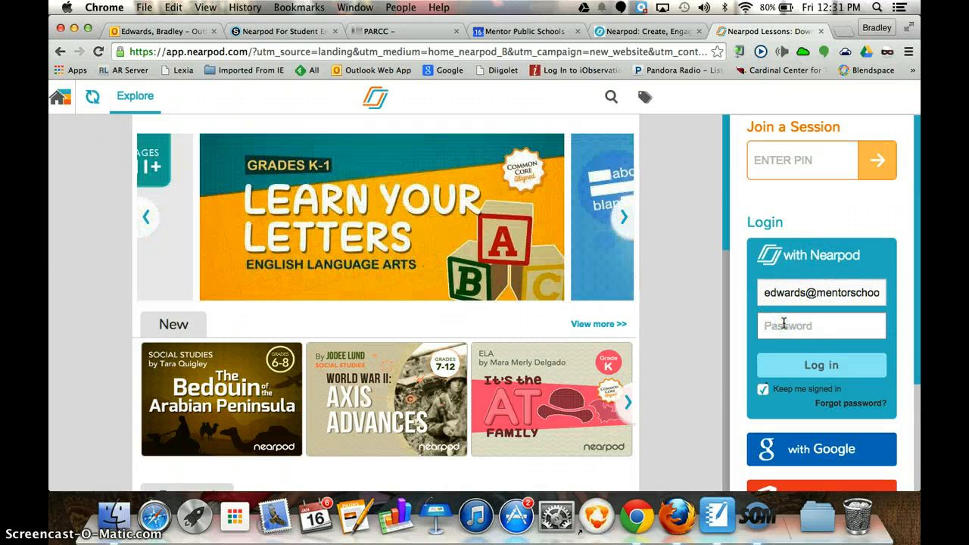
type("••••••••")
key("Return")
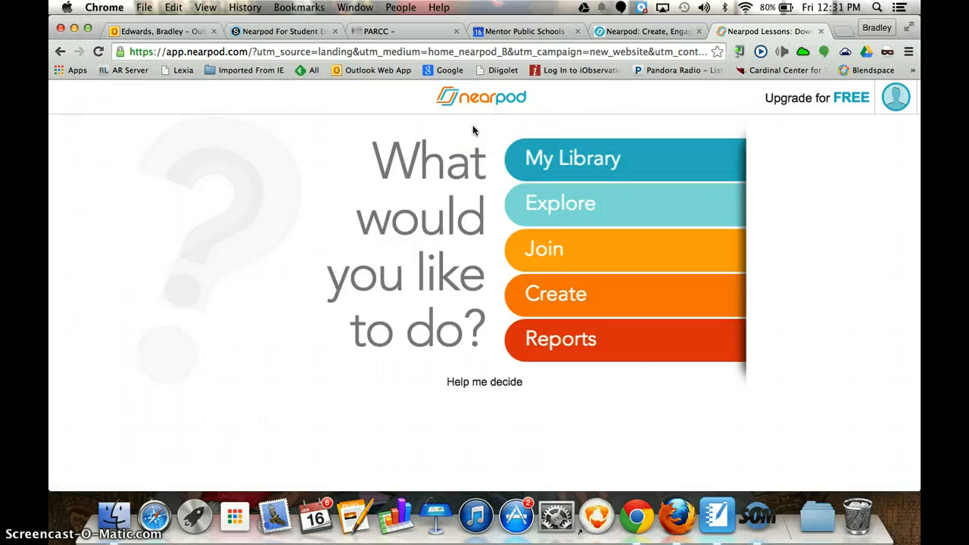
left_click(531, 123)
left_click(551, 297)
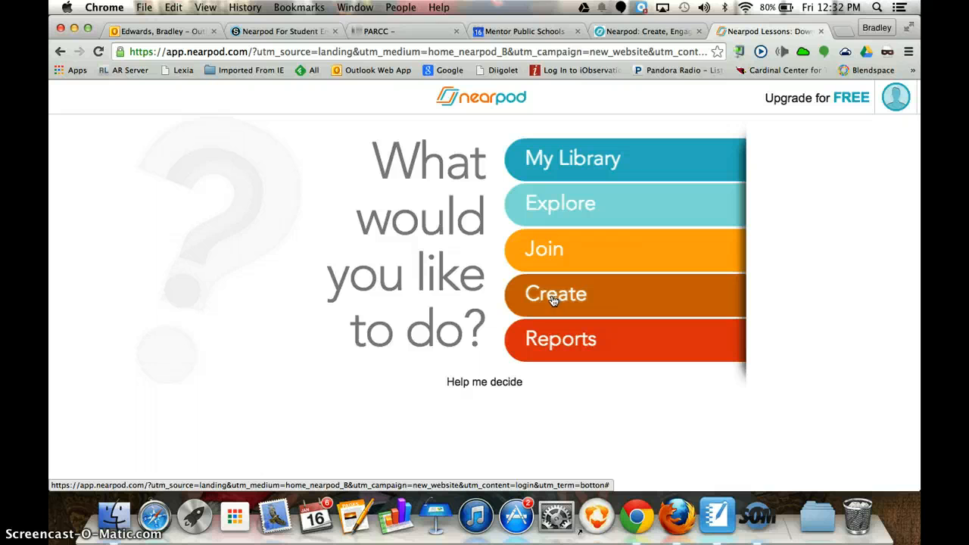
left_click(482, 154)
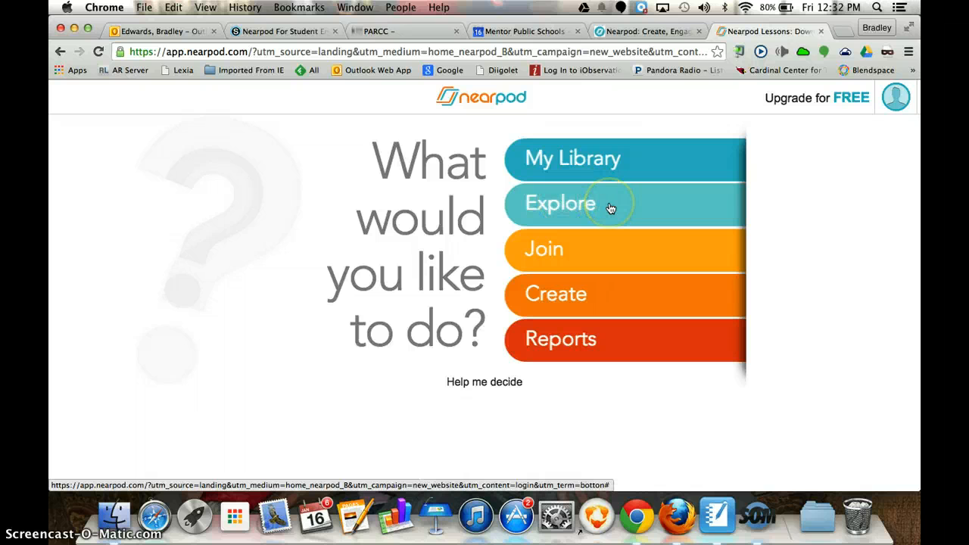
left_click(568, 256)
left_click(567, 256)
left_click(563, 254)
left_click(566, 298)
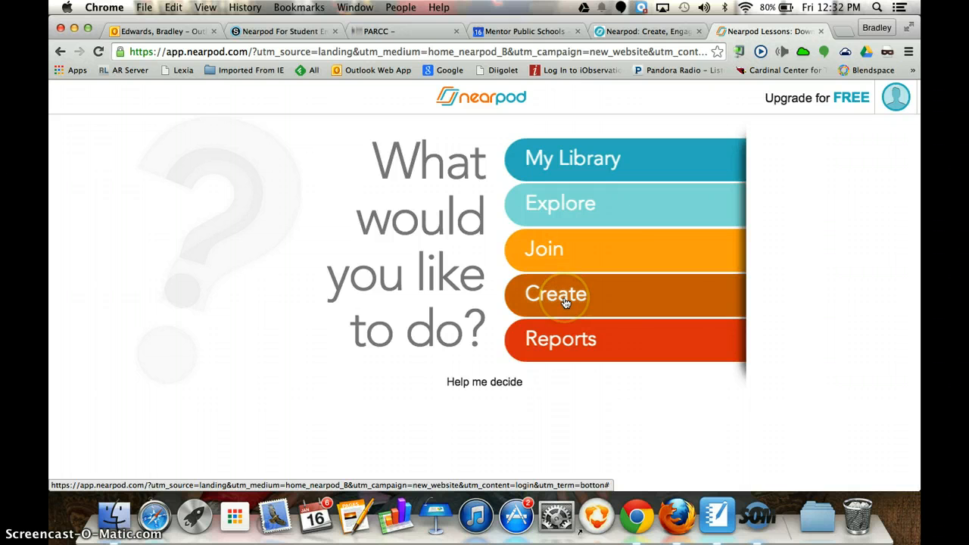
left_click(552, 342)
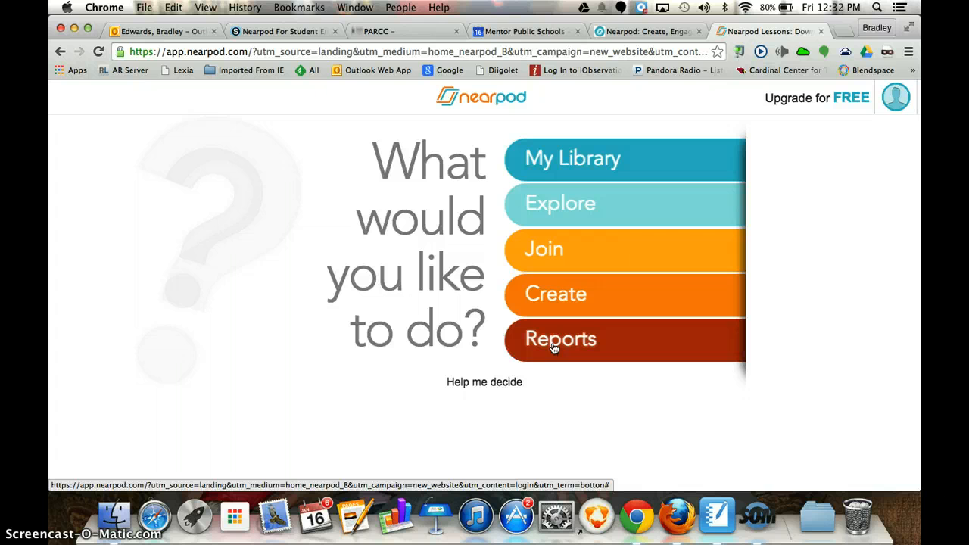
Step: Open the Create area and look through the presentations in My Presentations, including the file drop area
left_click(555, 342)
left_click(556, 300)
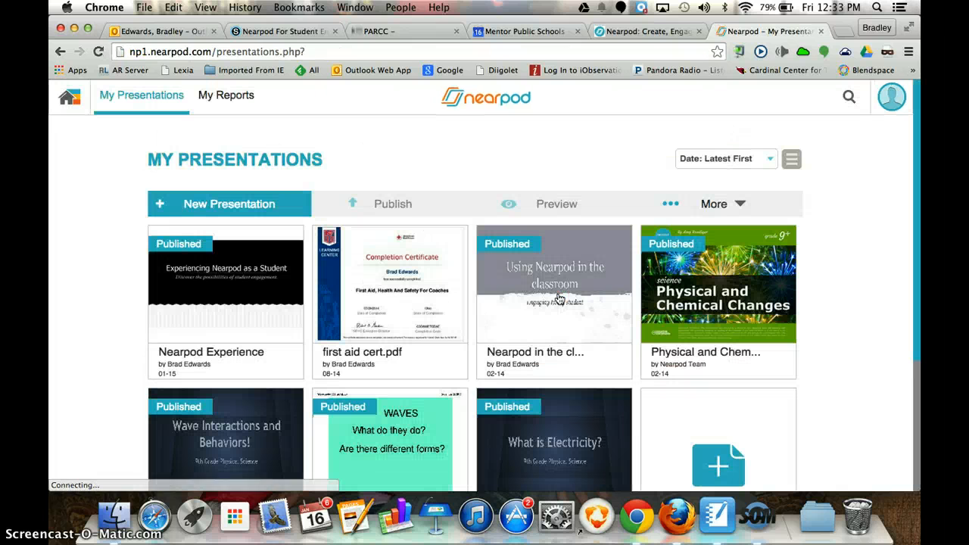
left_click(858, 220)
scroll(858, 240, "down", 1)
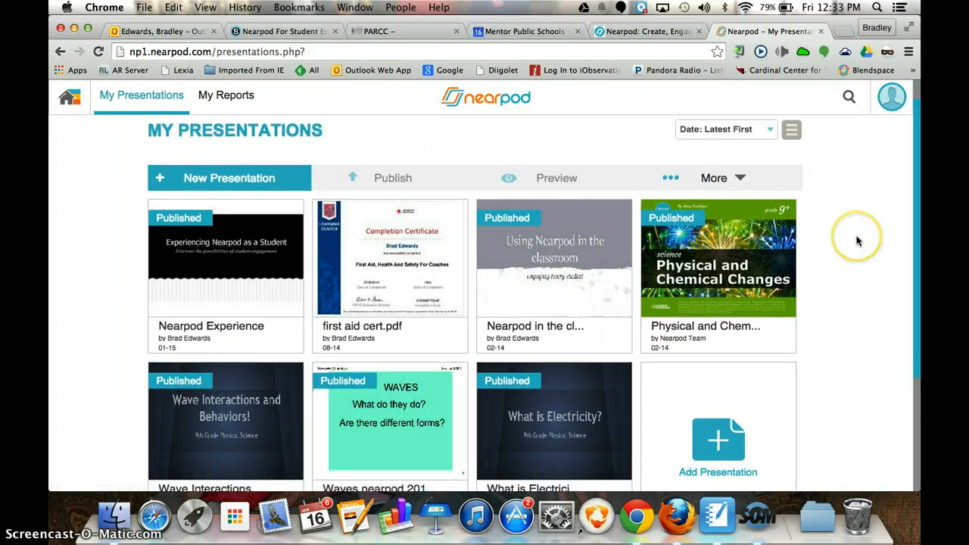
scroll(858, 241, "up", 2)
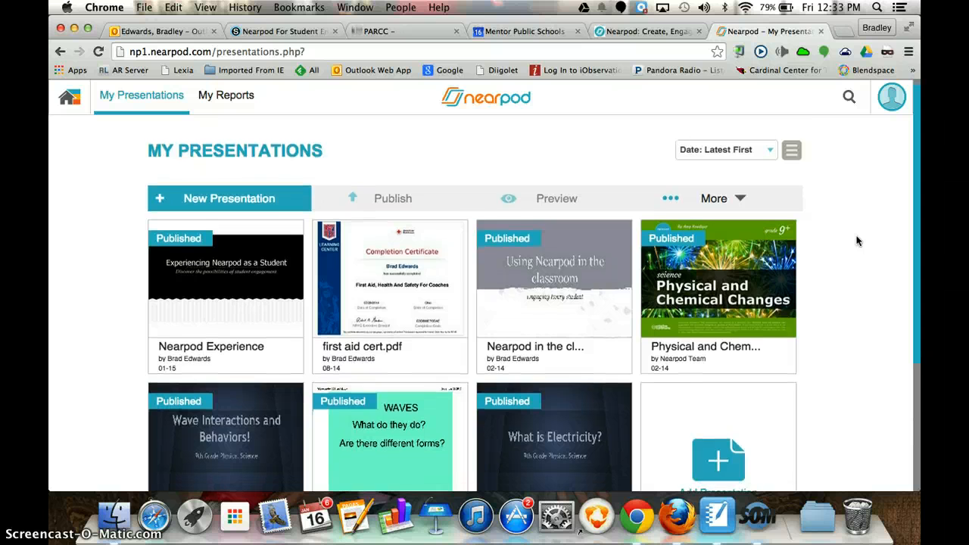
scroll(858, 240, "down", 2)
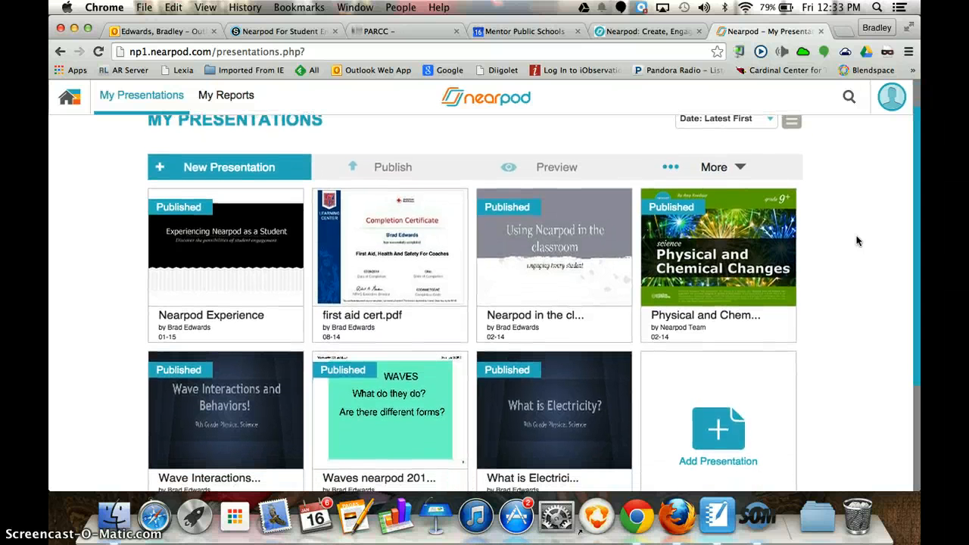
scroll(857, 241, "down", 5)
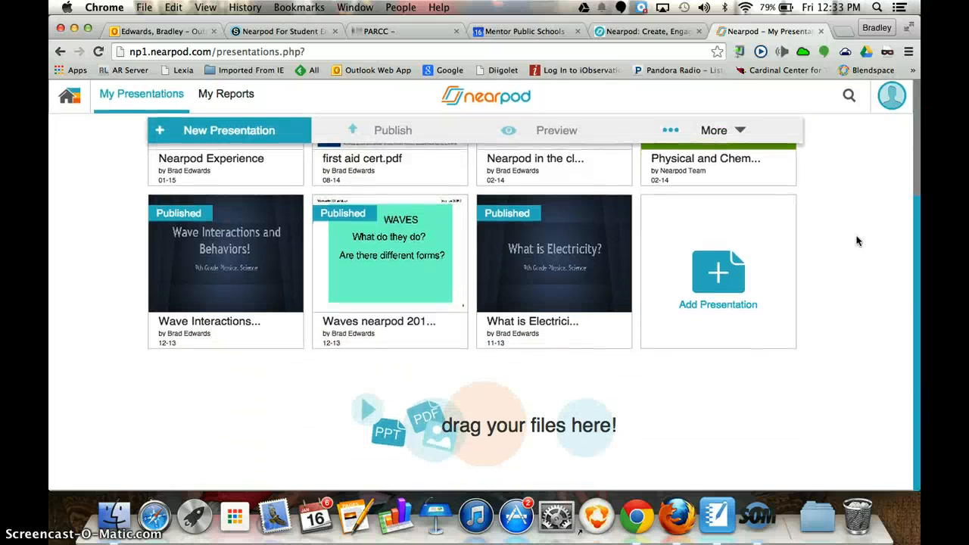
scroll(857, 240, "up", 2)
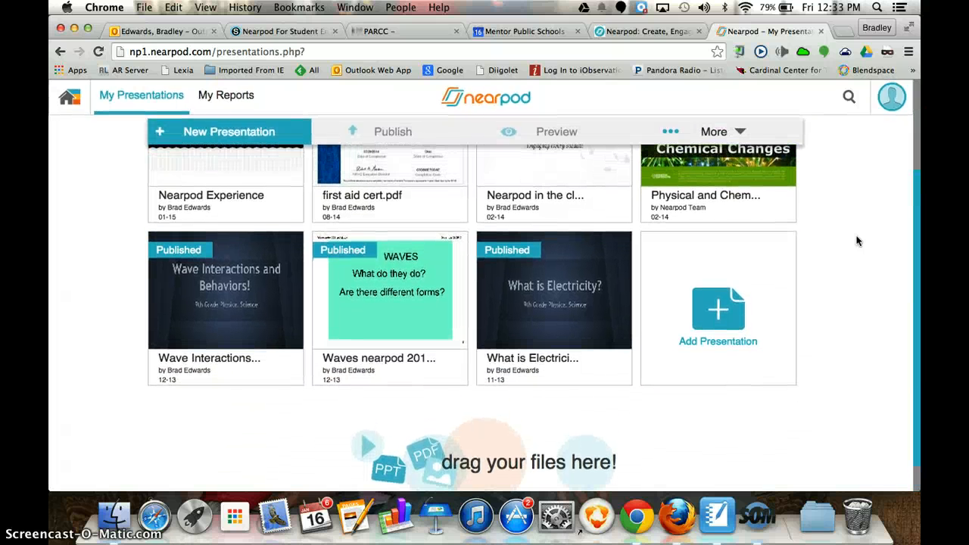
scroll(858, 241, "up", 8)
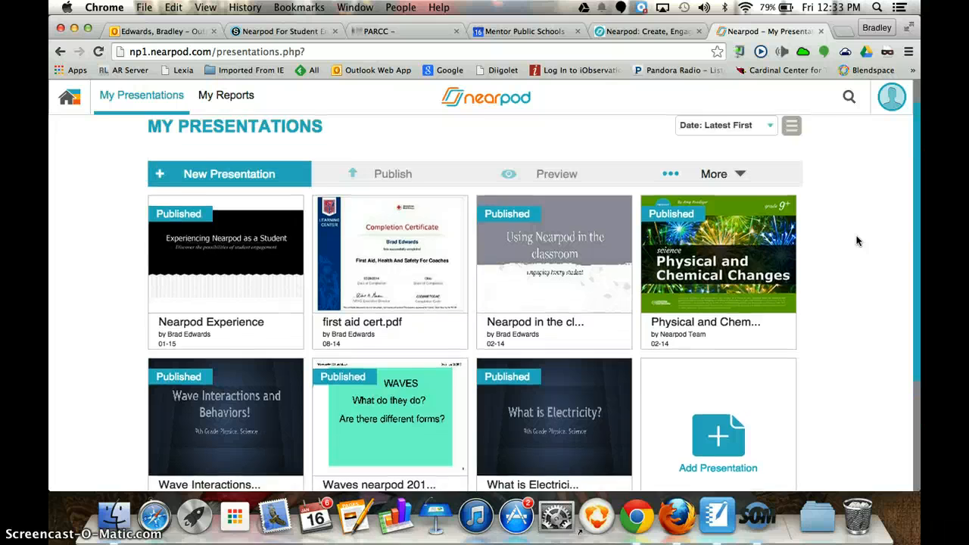
scroll(857, 241, "down", 9)
scroll(858, 240, "up", 1)
scroll(858, 241, "down", 1)
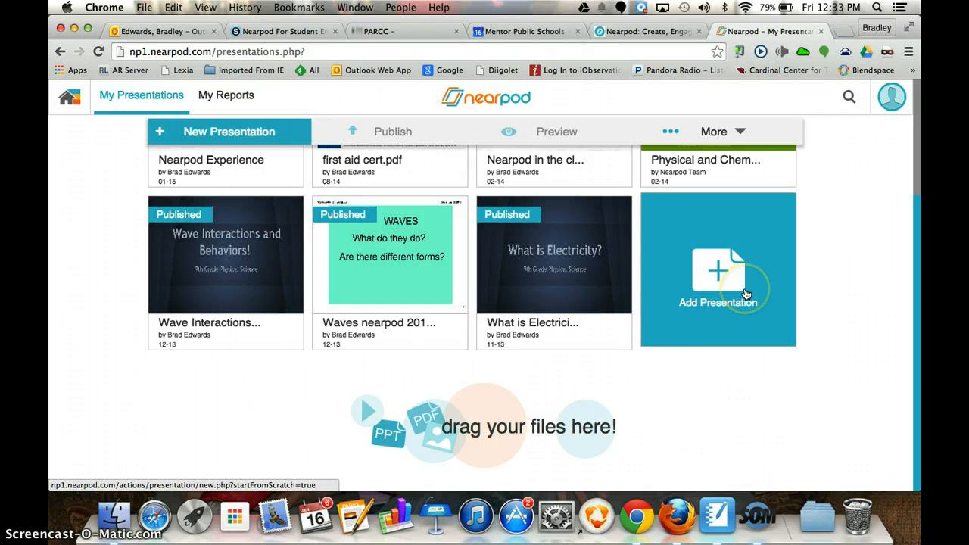
Step: Create a new blank presentation and return to the My Presentations list
left_click(260, 135)
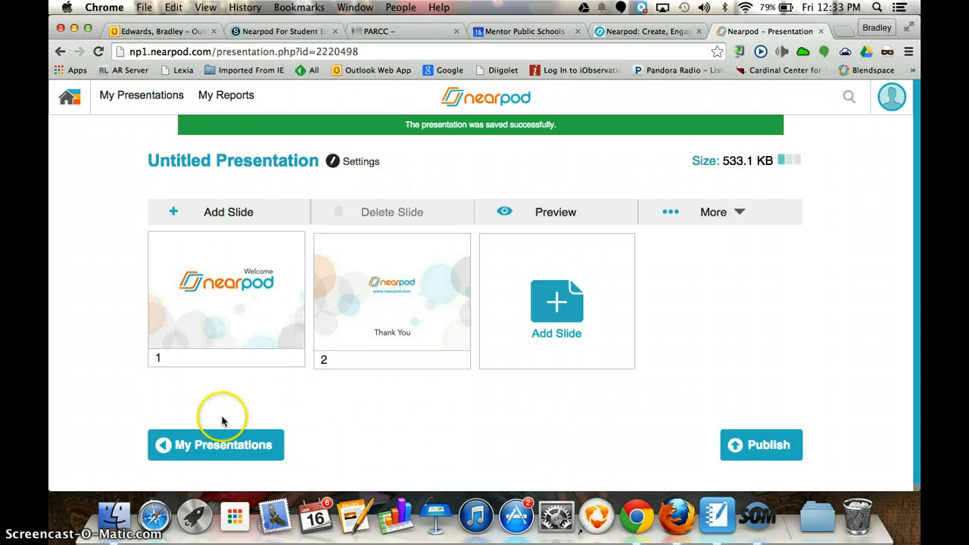
left_click(221, 445)
Step: Delete the untitled presentation from My Presentations and confirm the deletion
left_click(239, 325)
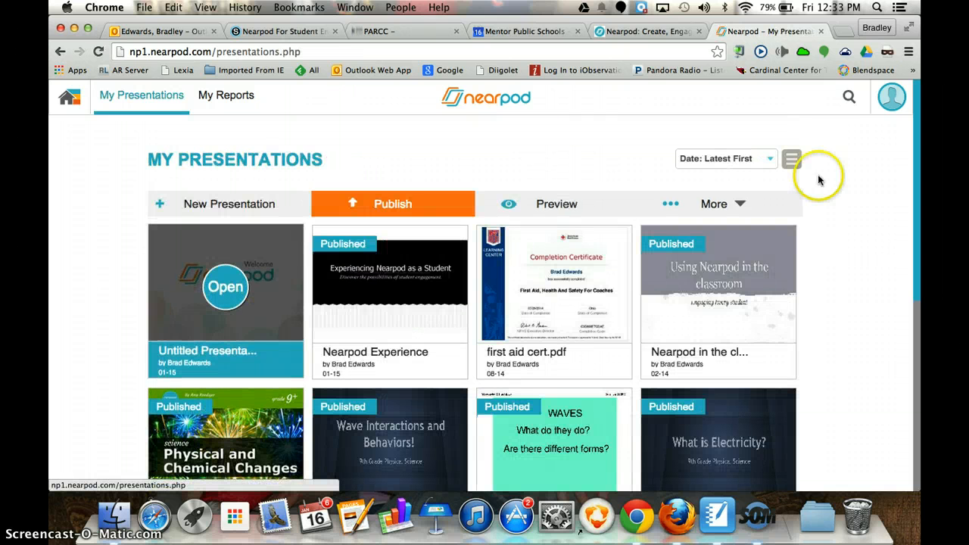
left_click(743, 208)
left_click(676, 313)
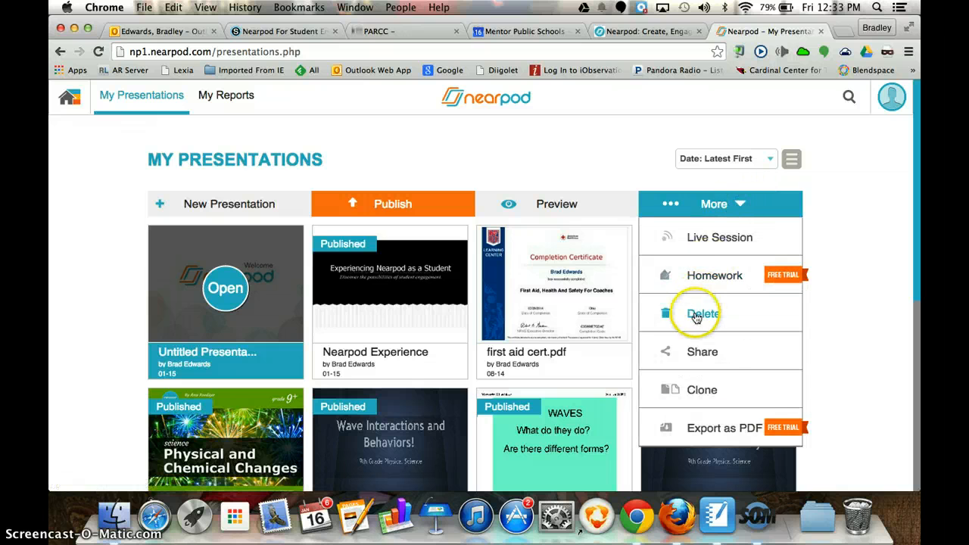
left_click(512, 330)
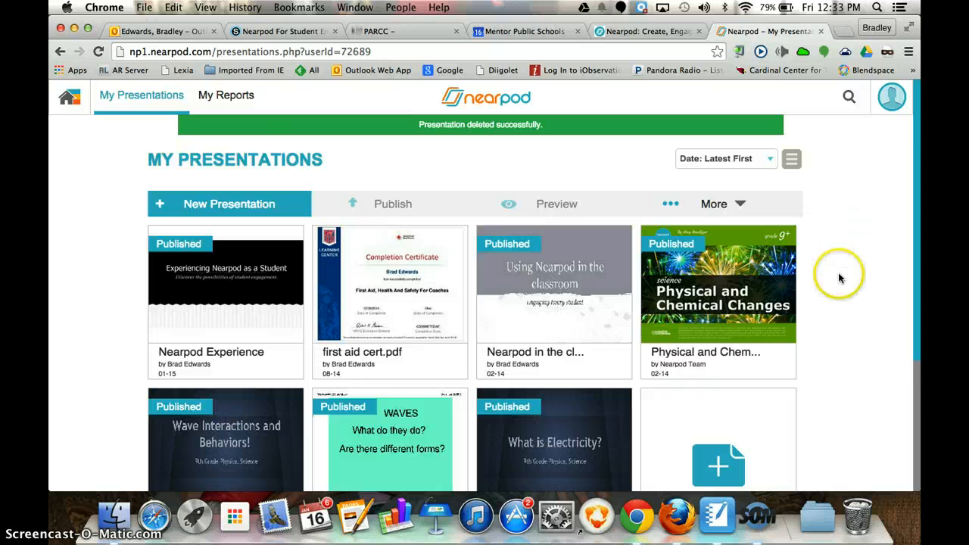
Step: Narrow the browser window to expose the desktop and upload Balancing.pdf from there as a new presentation
scroll(838, 273, "down", 2)
scroll(838, 279, "down", 5)
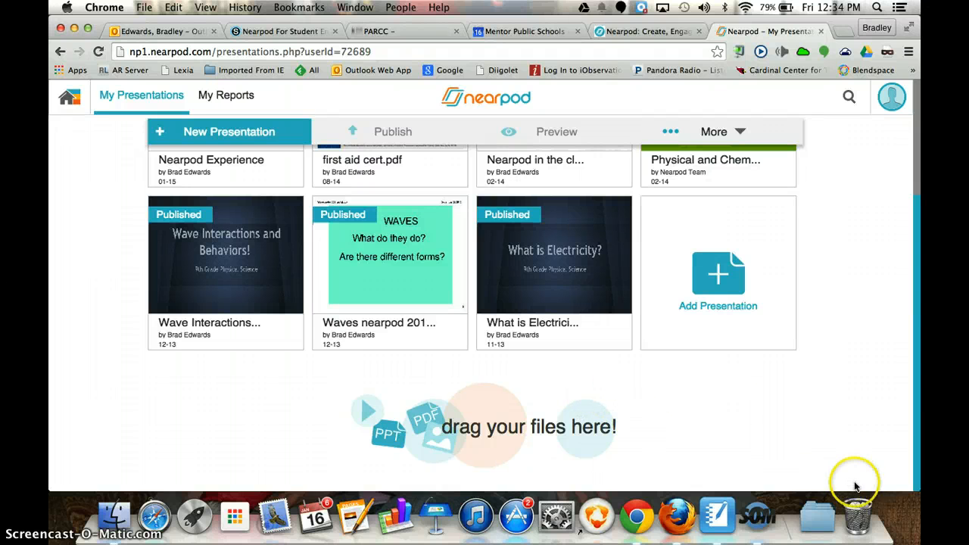
left_click_drag(918, 485, 588, 490)
left_click(741, 261)
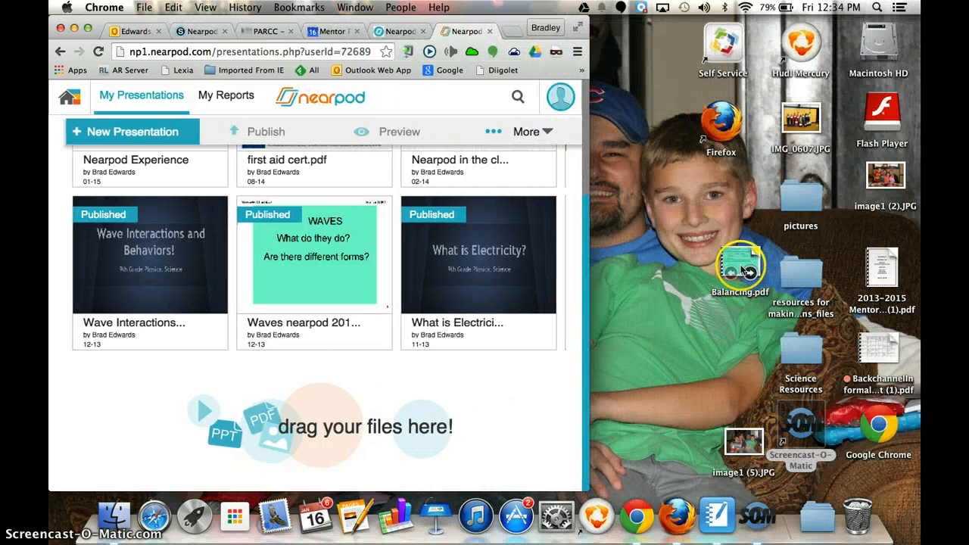
left_click_drag(741, 261, 338, 330)
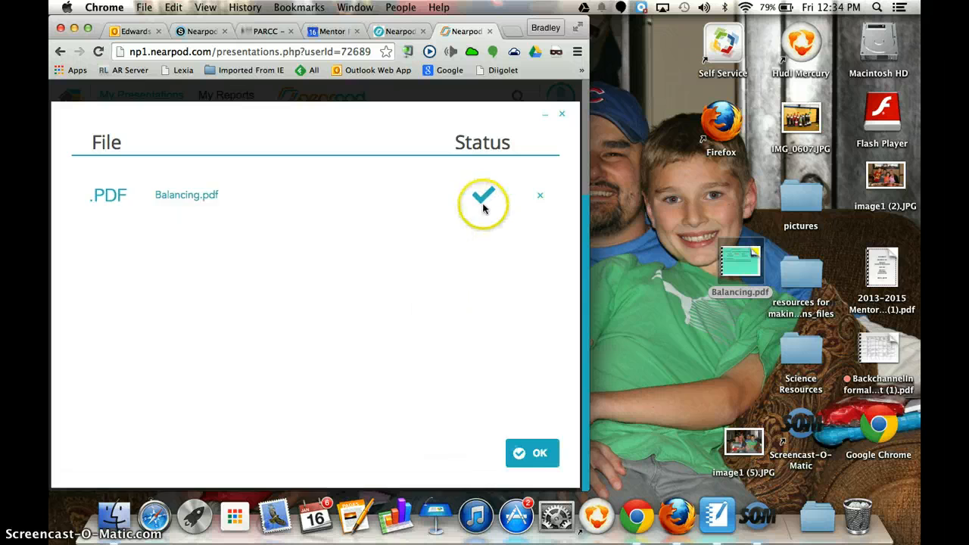
left_click(536, 458)
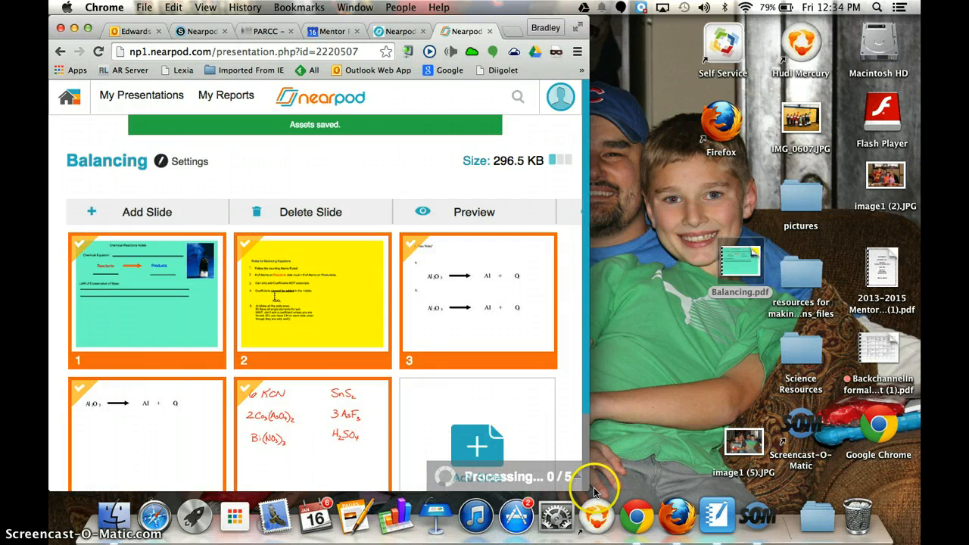
Step: Enlarge the browser window to full width again and look over the slides imported from Balancing.pdf
left_click_drag(582, 490, 919, 522)
left_click(682, 412)
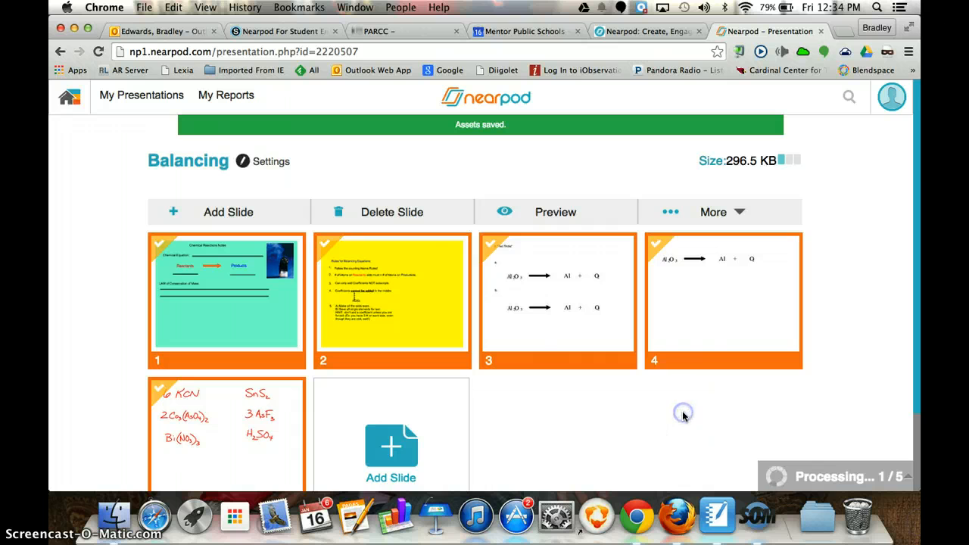
scroll(683, 416, "down", 3)
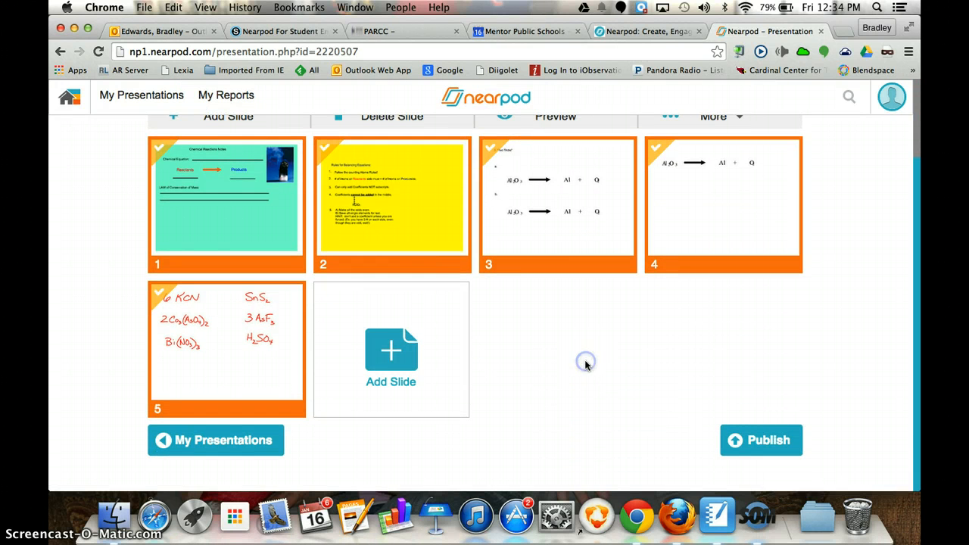
scroll(581, 353, "up", 2)
scroll(581, 354, "down", 2)
scroll(582, 353, "up", 2)
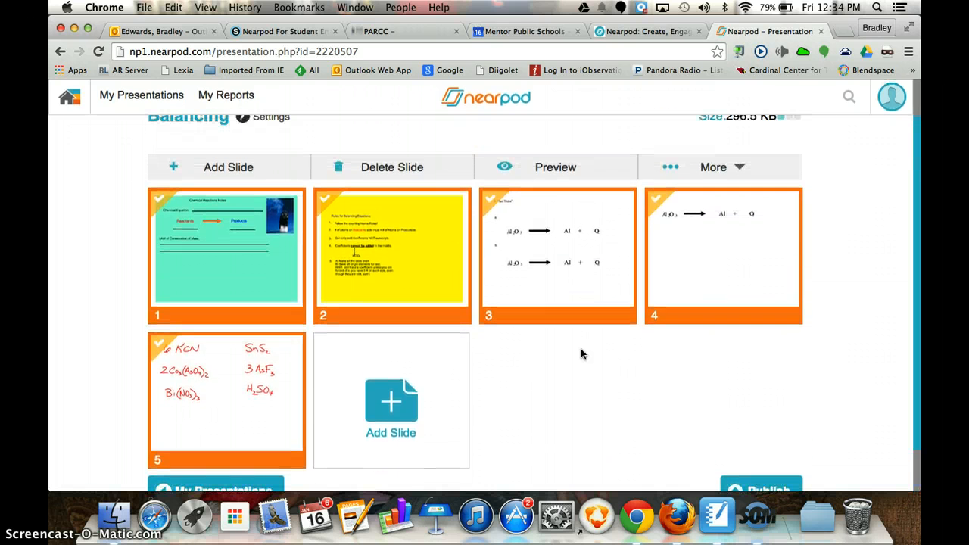
Step: Deselect all five imported slides and select only slide 1
left_click_drag(379, 294, 351, 275)
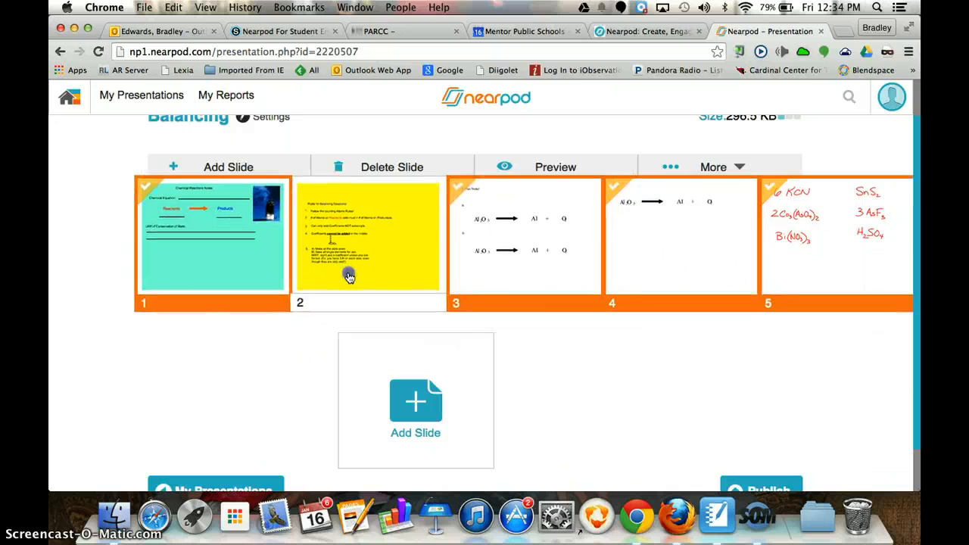
left_click_drag(264, 295, 265, 295)
left_click(264, 368)
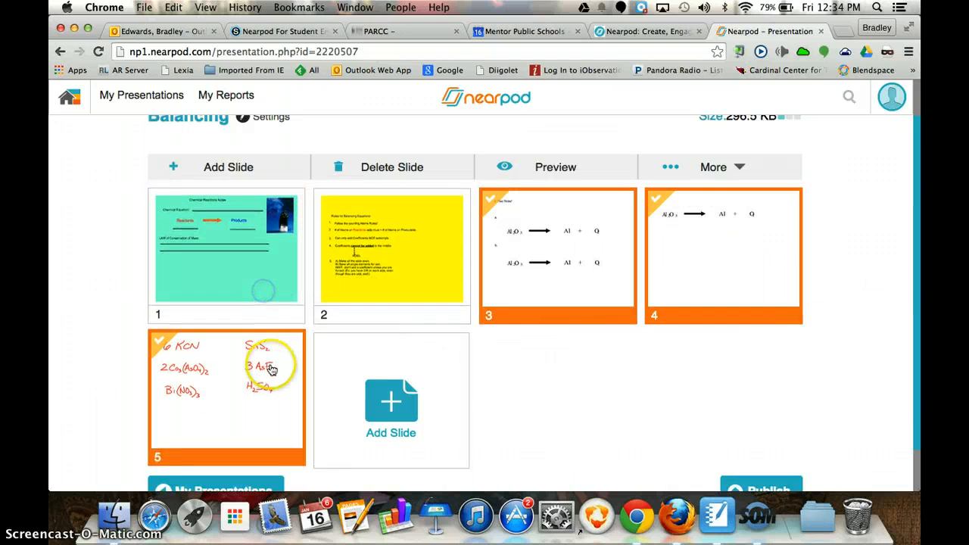
left_click(580, 292)
left_click(680, 276)
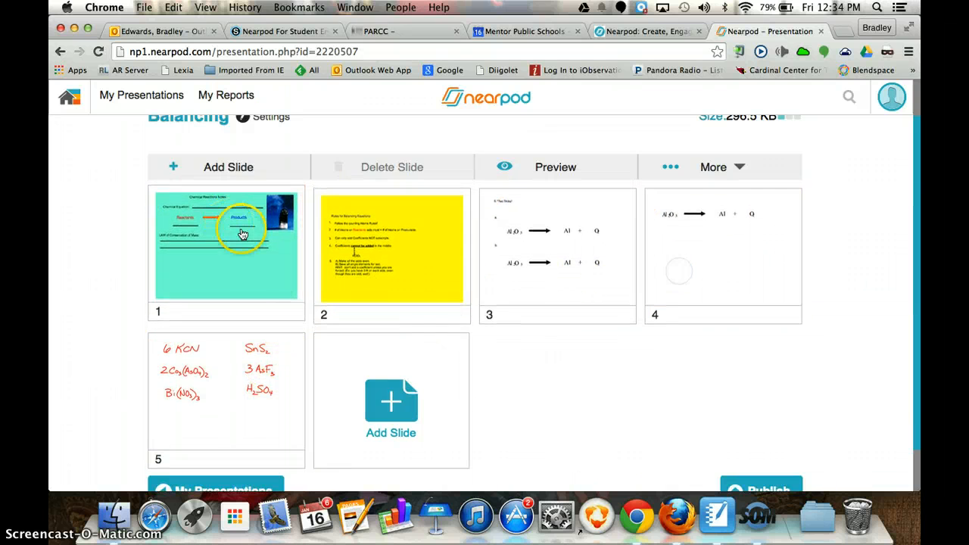
mouse_move(260, 246)
left_mouse_down()
mouse_move(558, 265)
mouse_move(477, 251)
mouse_move(249, 245)
left_mouse_up()
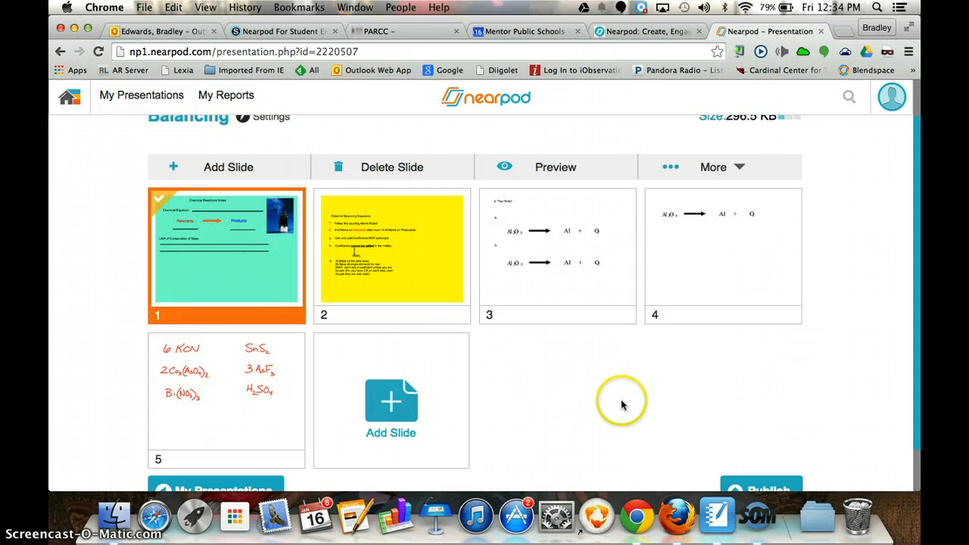
Step: Start adding a new activity slide after slide 5 and browse the available activity types
scroll(621, 404, "down", 3)
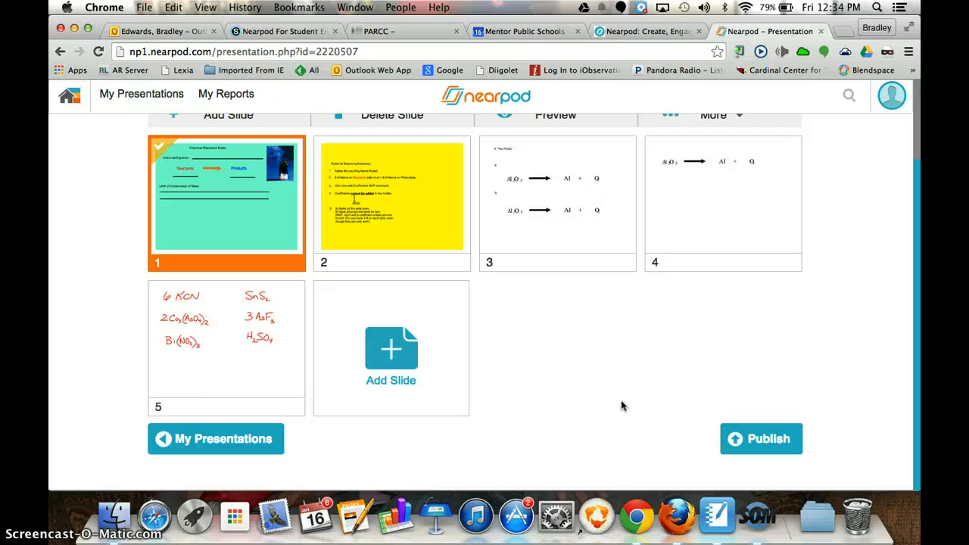
scroll(621, 405, "up", 3)
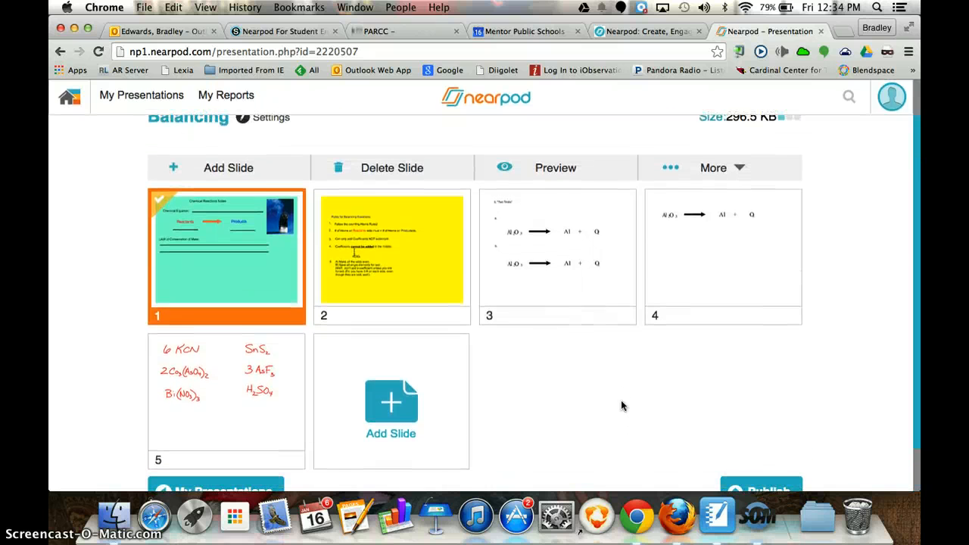
scroll(621, 406, "down", 1)
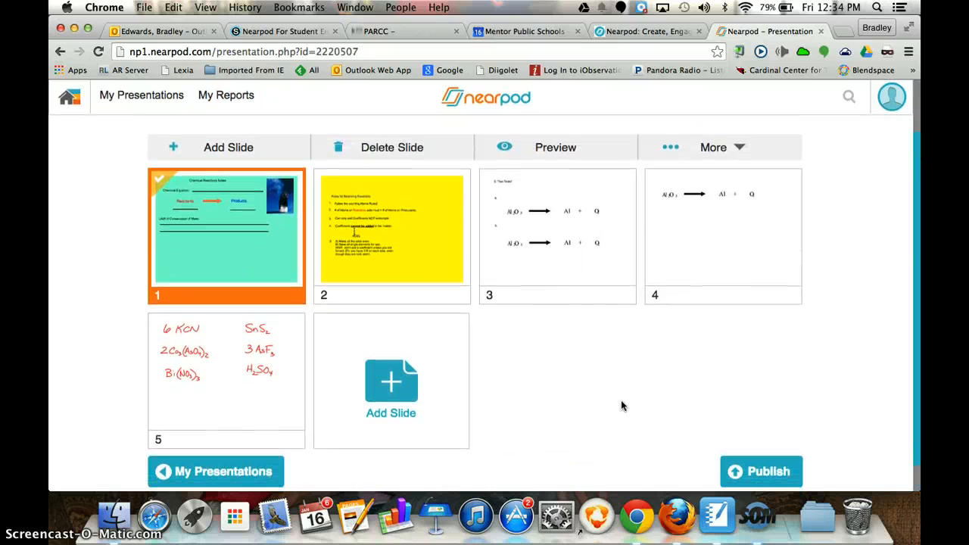
left_click(396, 394)
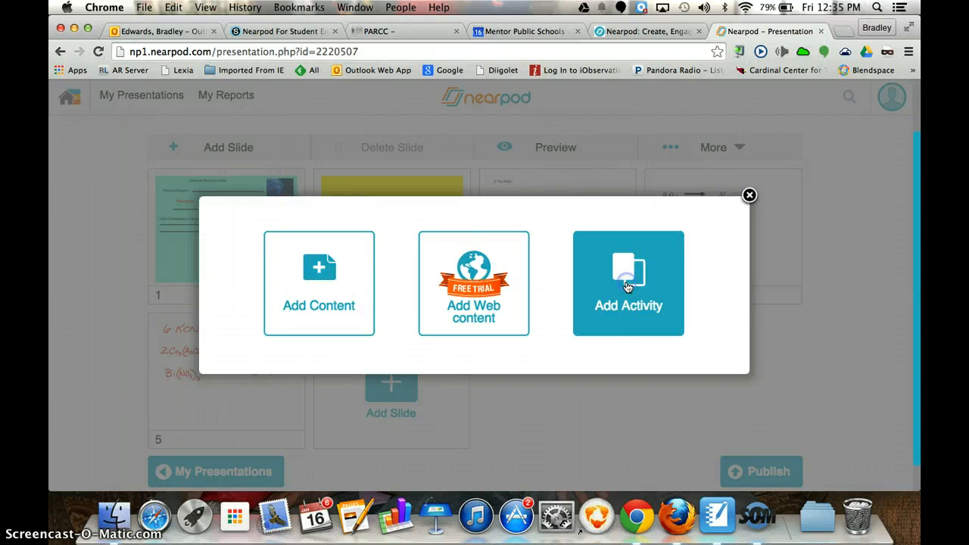
left_click(627, 274)
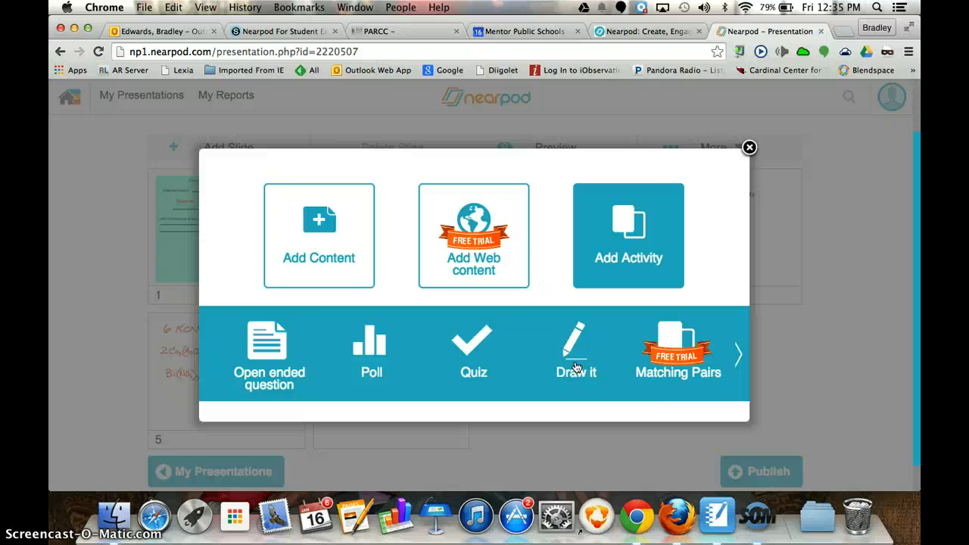
left_click(673, 361)
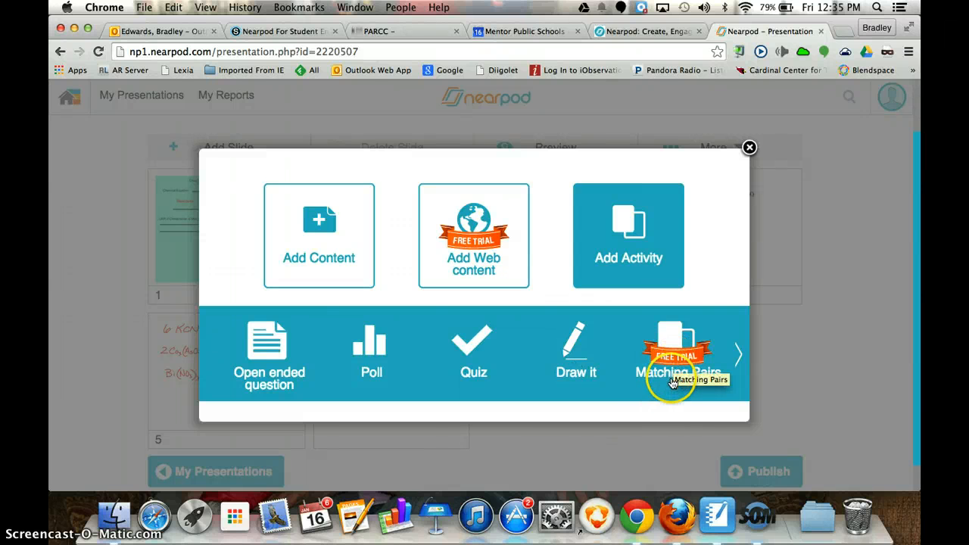
left_click(738, 356)
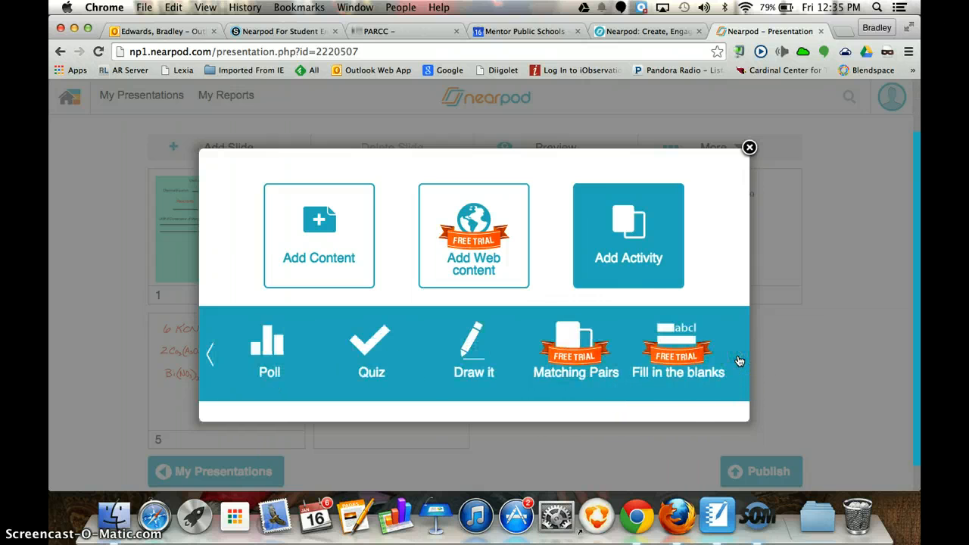
left_click(208, 355)
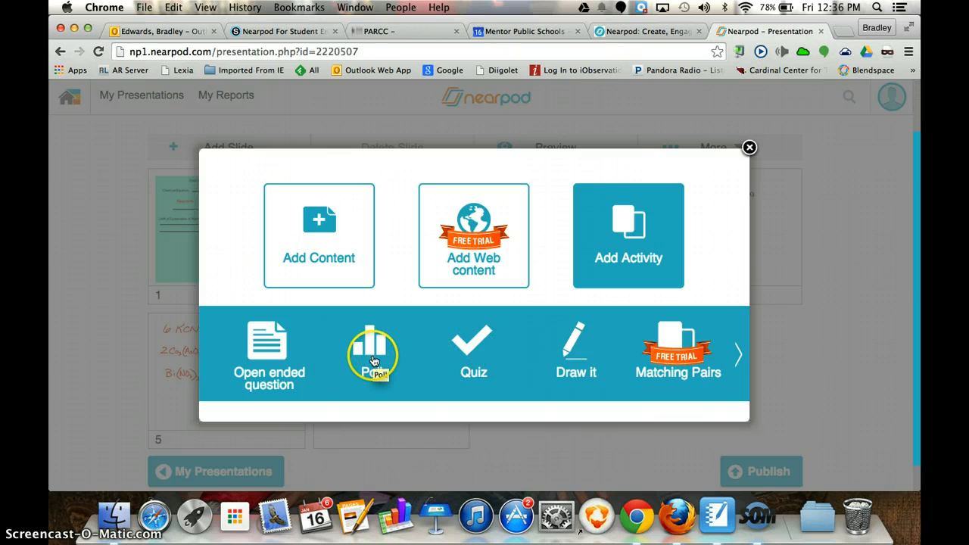
Step: Create and save an open ended question reading "Which do you like better? Ohio State of Michigan? Why or Why not?"
left_click(259, 352)
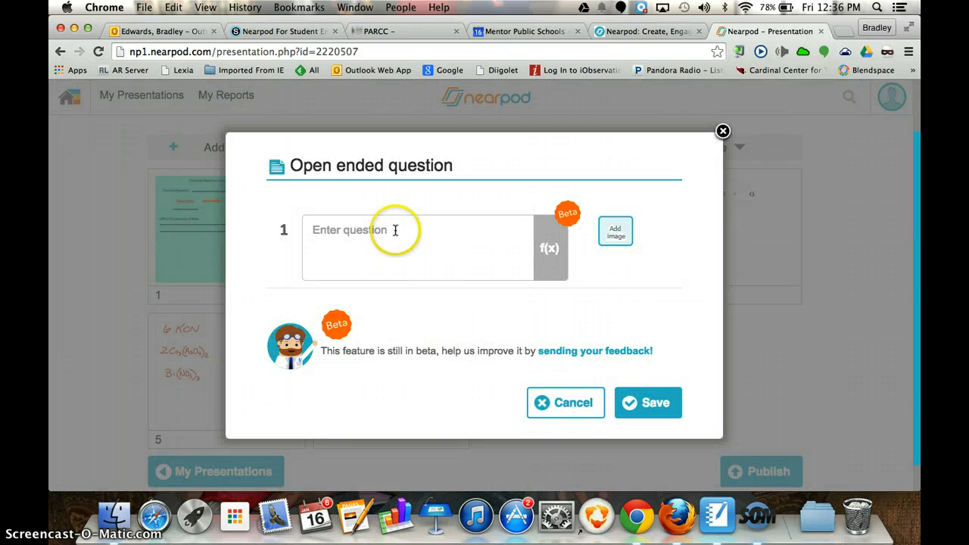
left_click(395, 231)
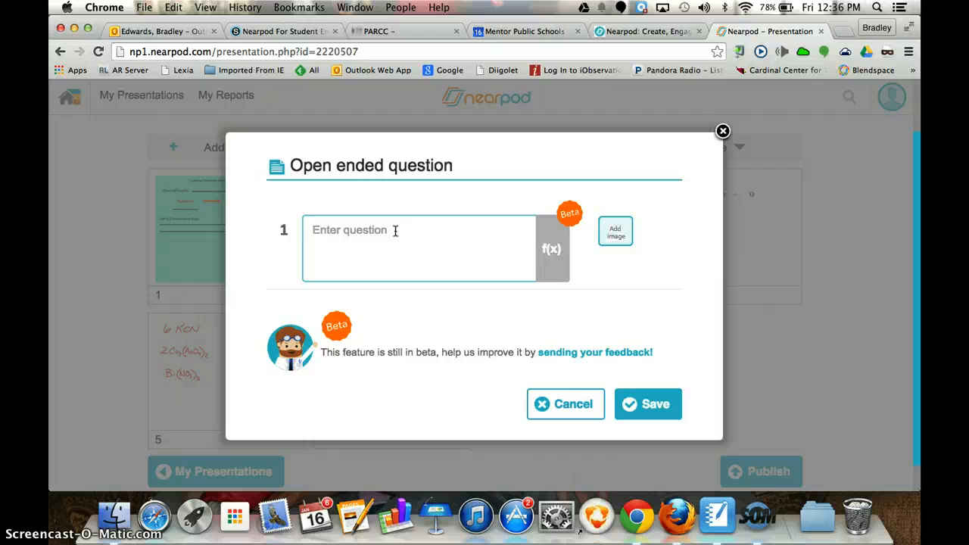
type("Whod d")
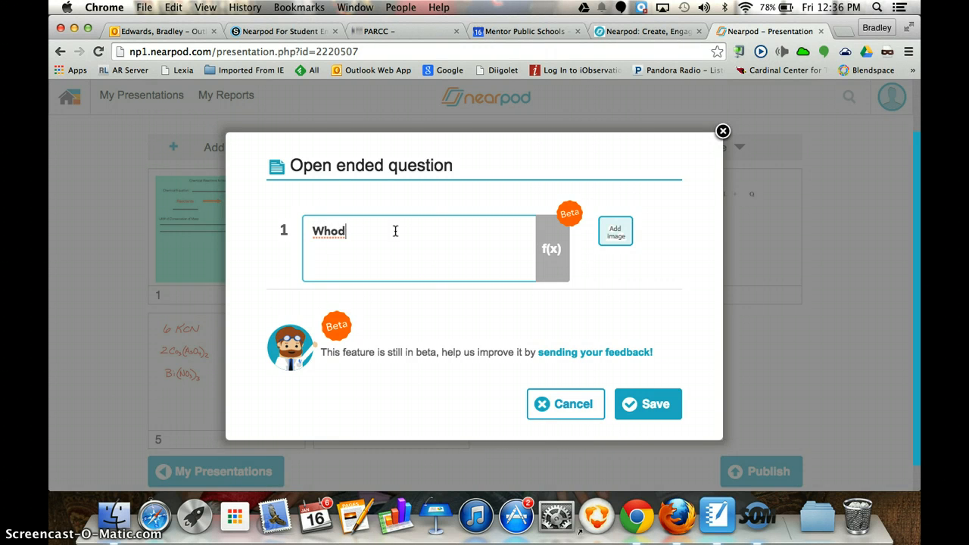
key("BackSpace")
key("BackSpace")
type("ich do ou")
type("you ")
type("like better")
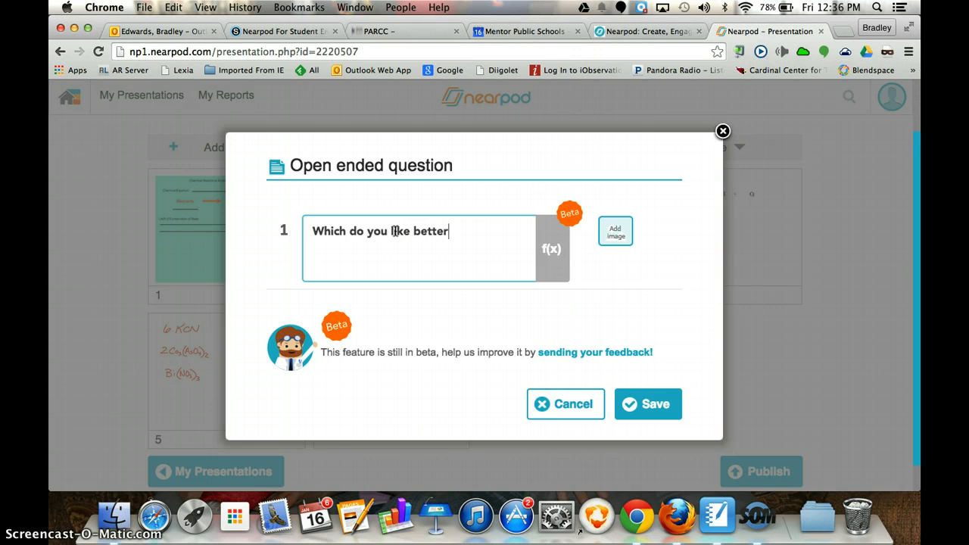
type("? Ohio State of Michigan?")
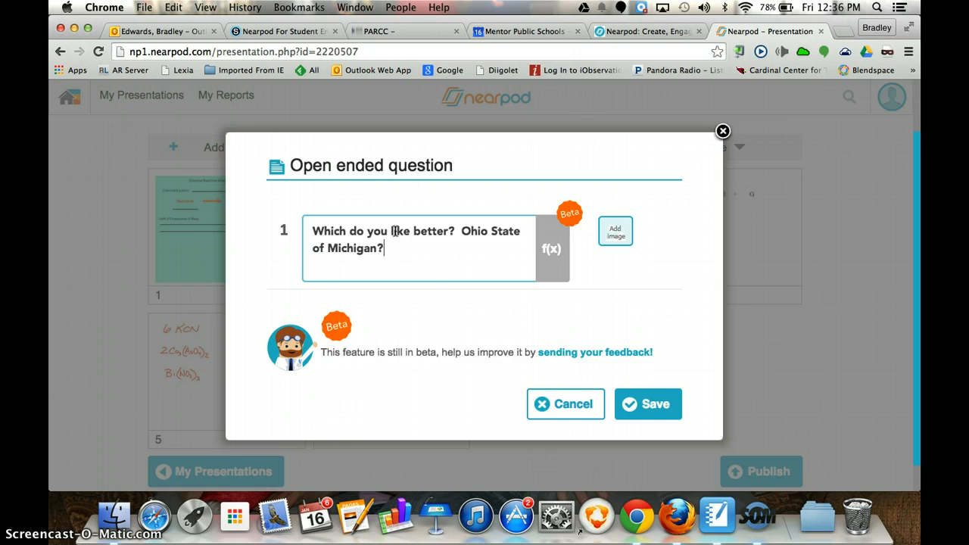
type("  Why or Why not?")
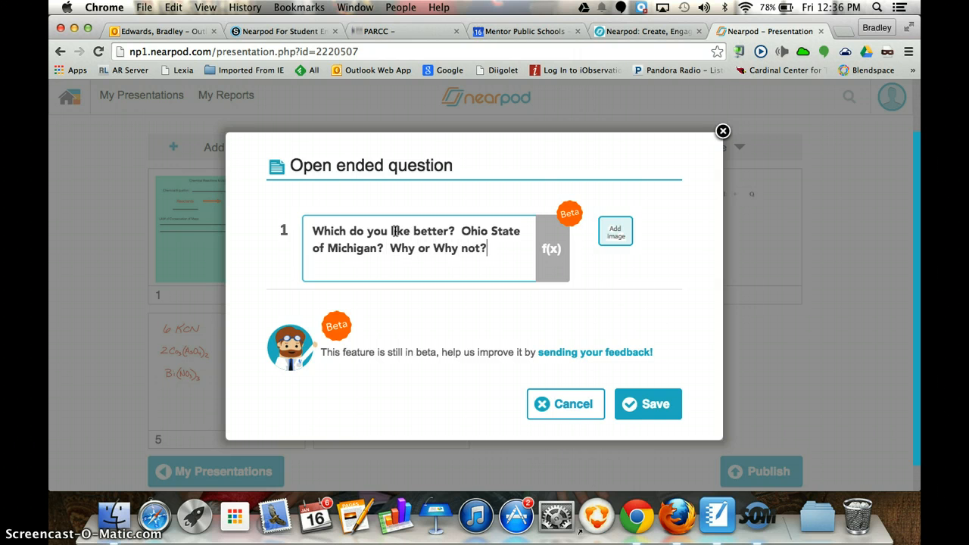
left_click(638, 403)
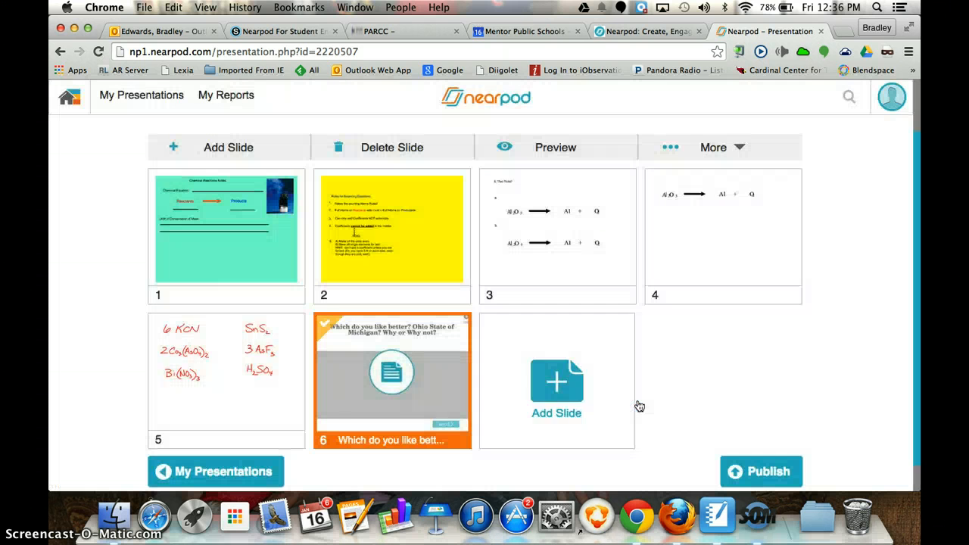
Step: Move the open ended question slide to position 2, directly after the Chemical Reactions Notes slide, and deselect it
left_click(393, 404)
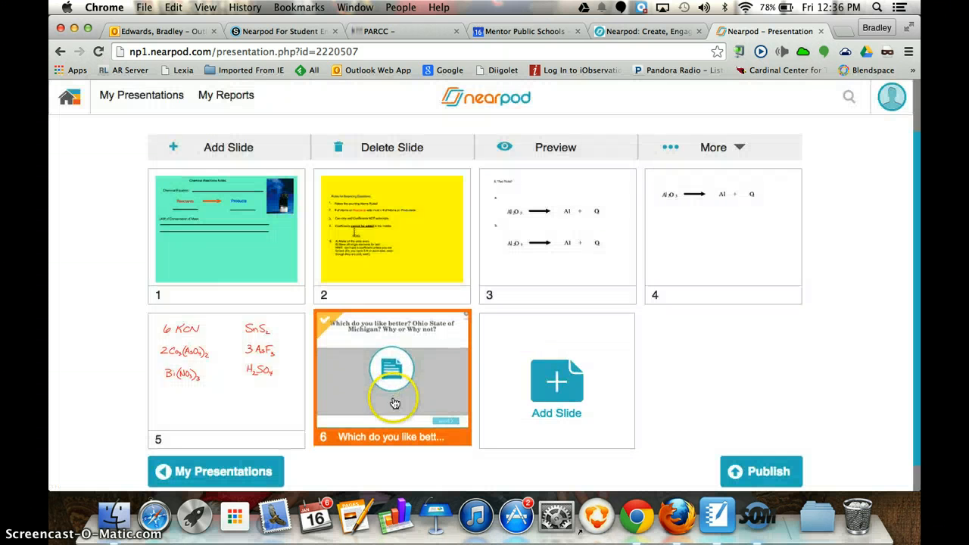
left_click_drag(391, 369, 383, 227)
left_click(382, 227)
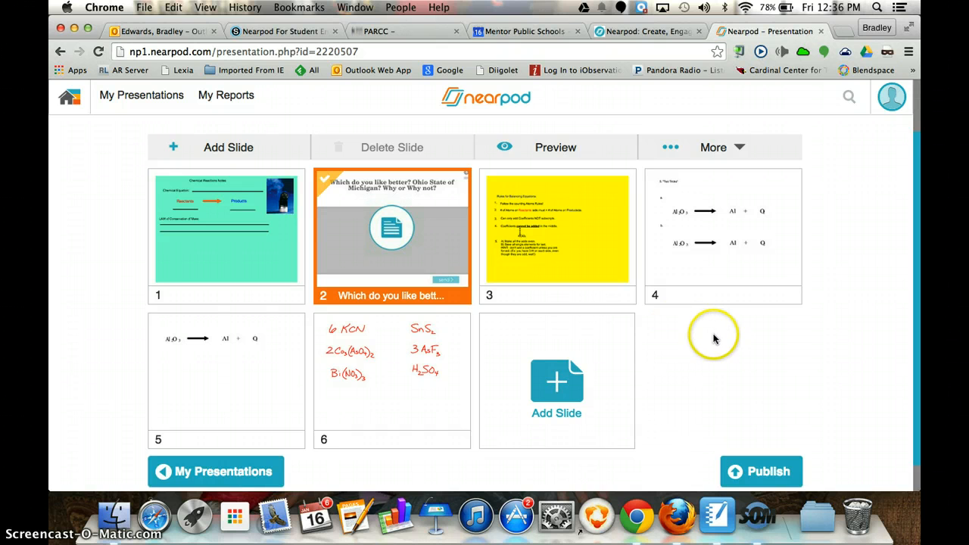
scroll(713, 338, "down", 2)
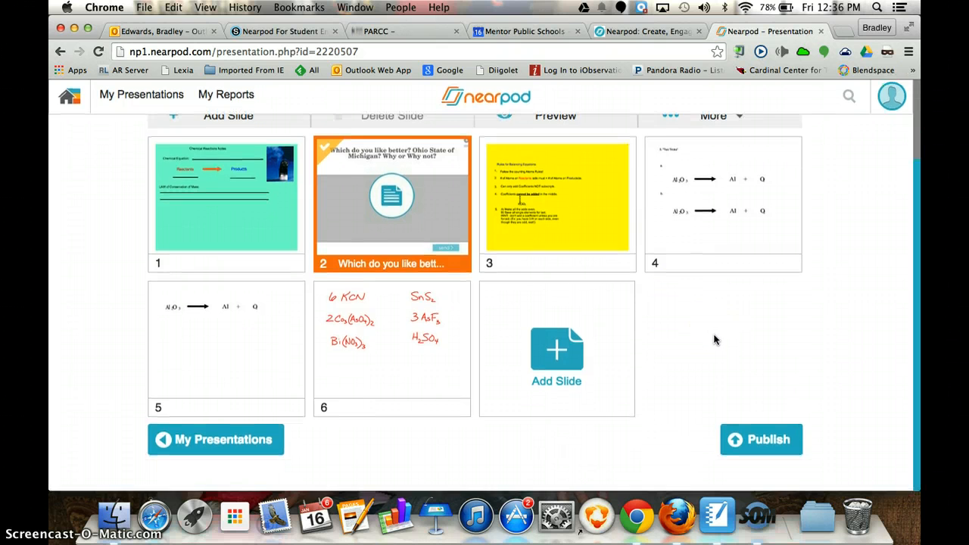
scroll(713, 338, "up", 3)
scroll(713, 338, "down", 2)
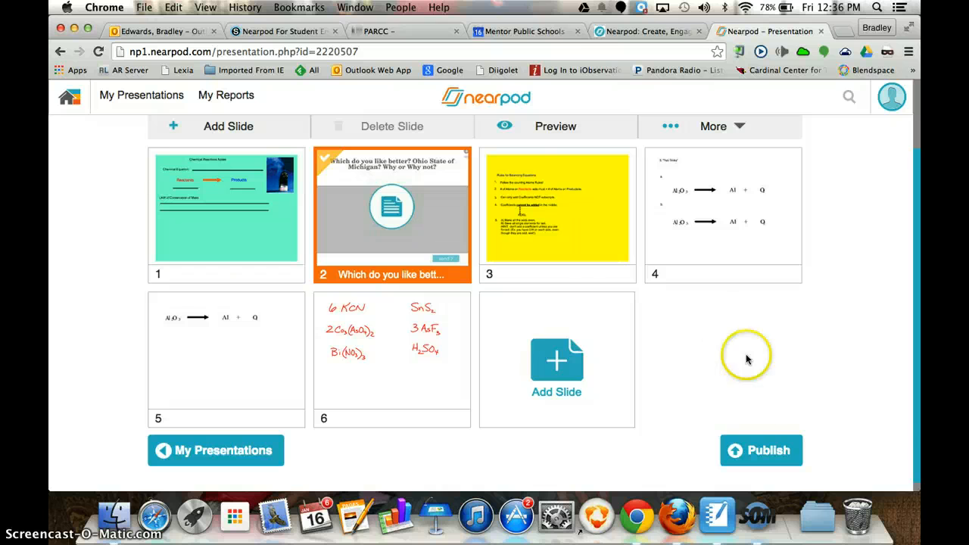
scroll(712, 374, "up", 3)
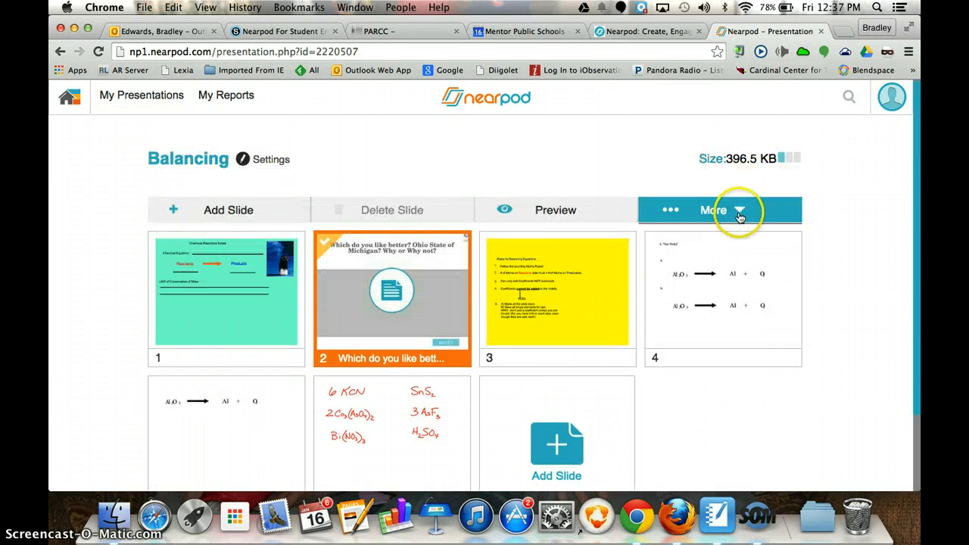
left_click(909, 227)
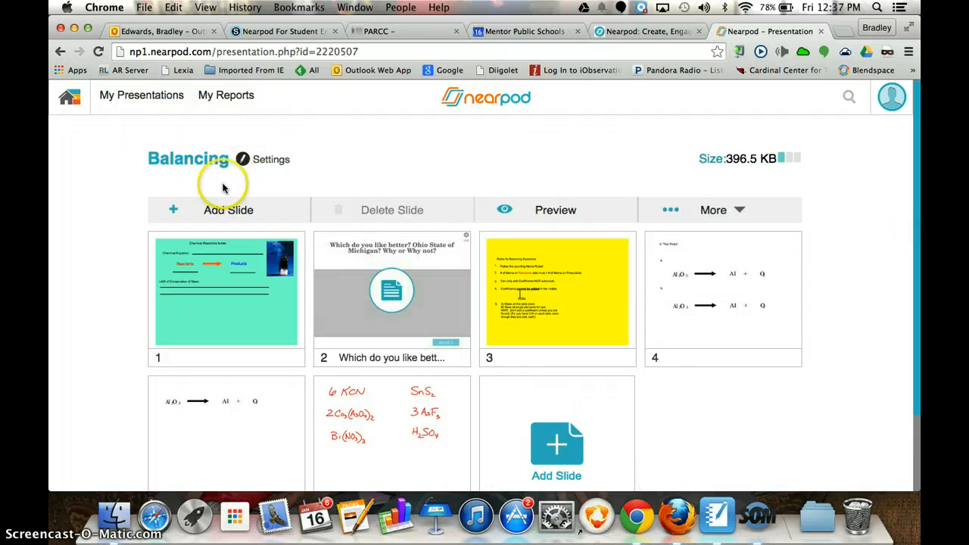
Step: Return to the My Presentations list and reopen the Balancing presentation
left_click(149, 97)
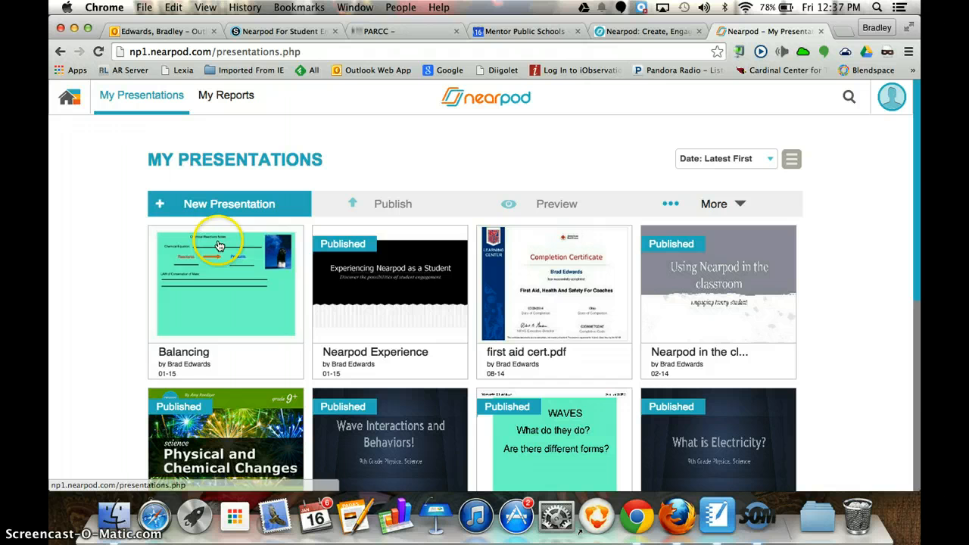
left_click(246, 300)
left_click(242, 297)
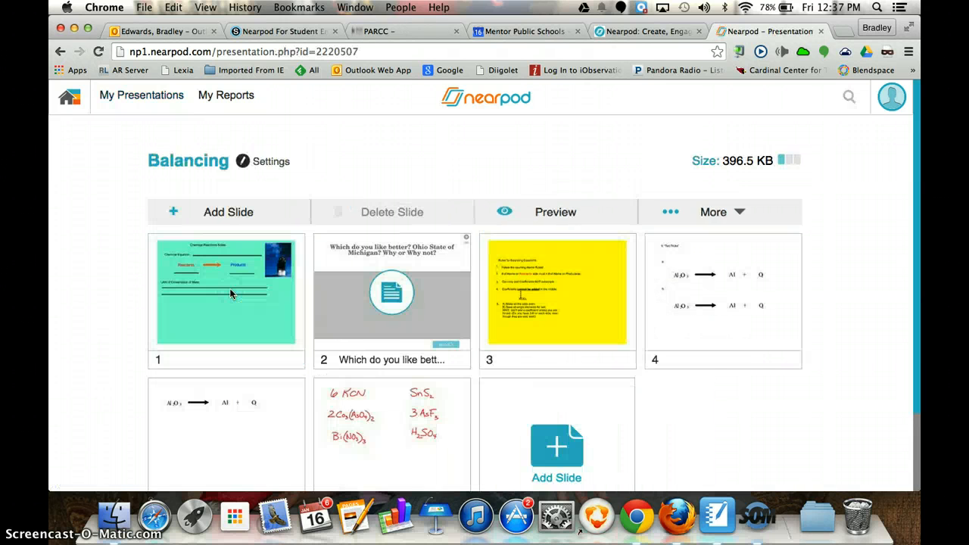
left_click(608, 408)
Step: Move the open ended question slide from position 2 to the end of the presentation as slide 6
scroll(628, 411, "down", 3)
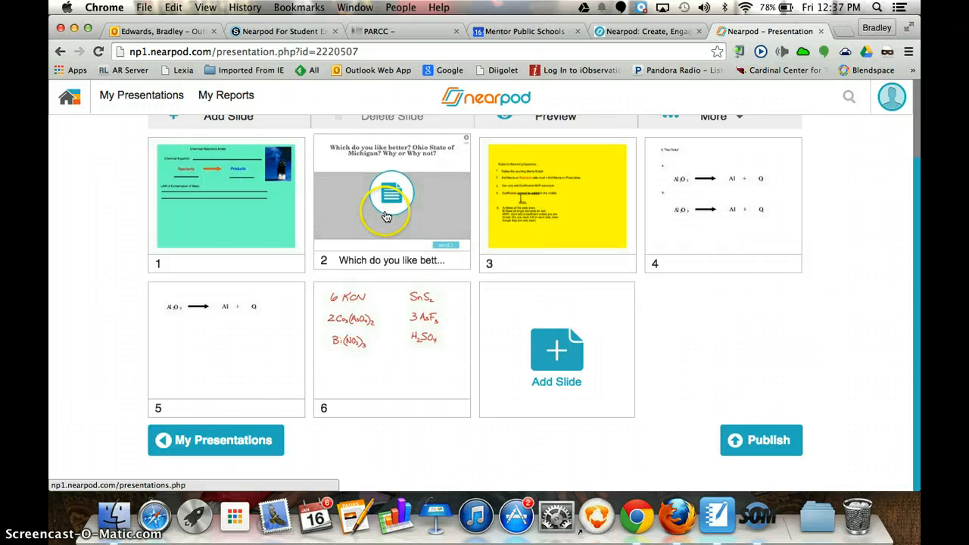
scroll(761, 314, "up", 2)
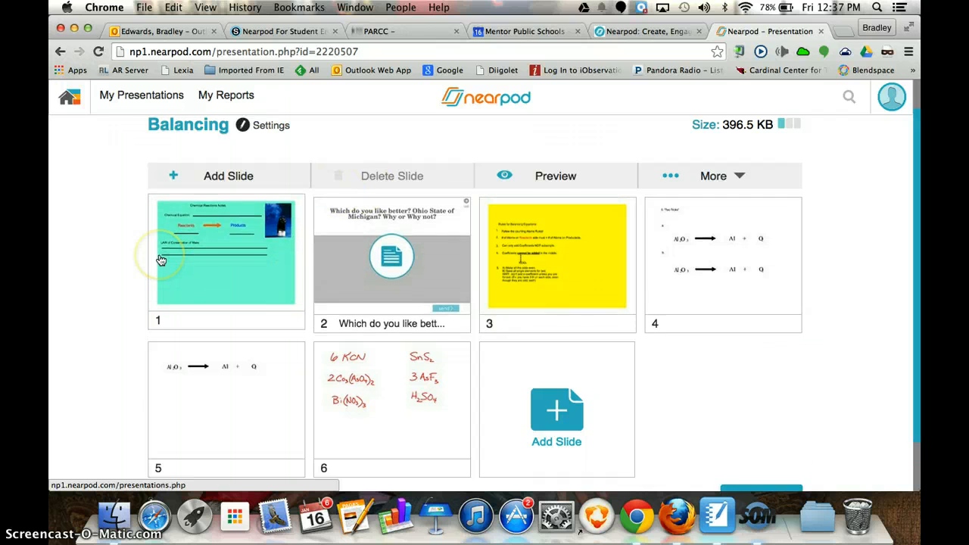
scroll(160, 260, "down", 2)
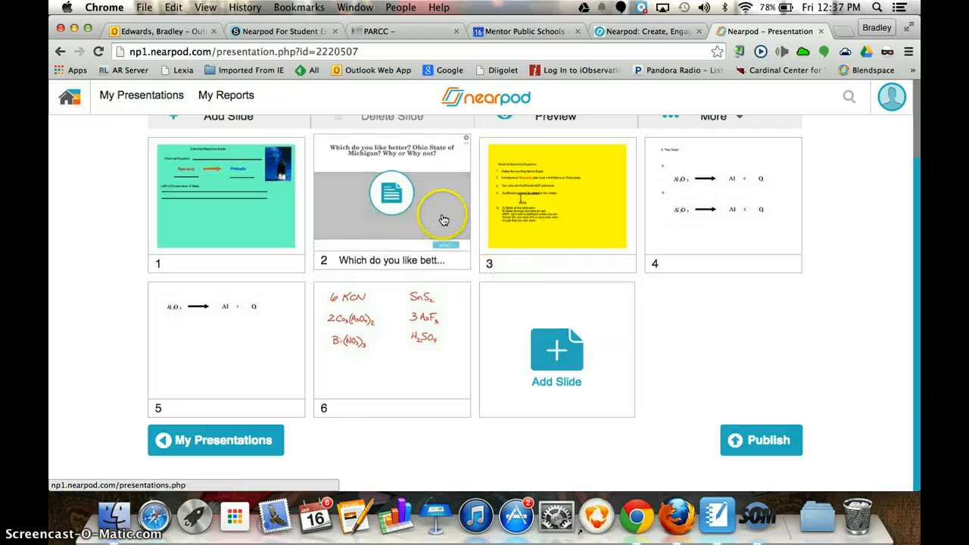
left_click_drag(444, 220, 445, 352)
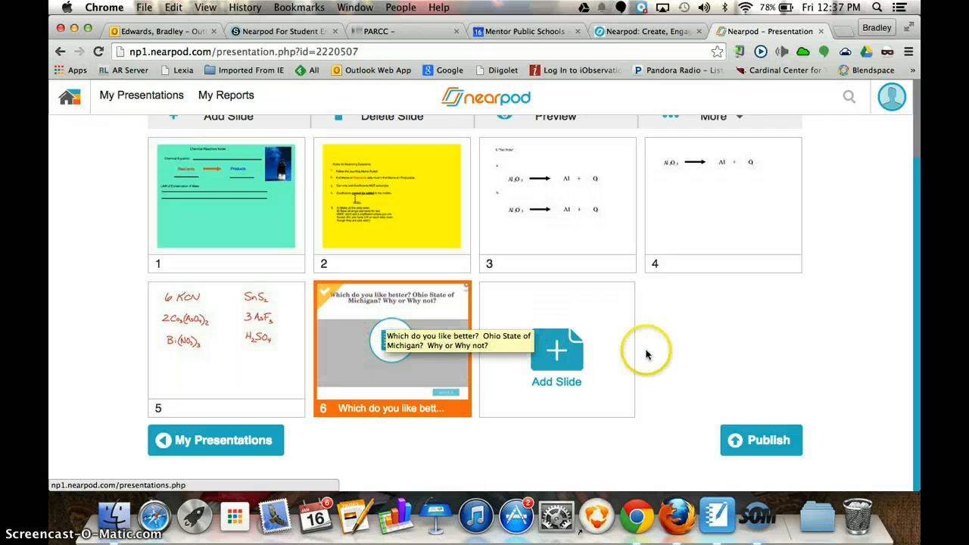
Step: Browse the content types offered for a new slide and close the selection without adding anything
left_click(560, 365)
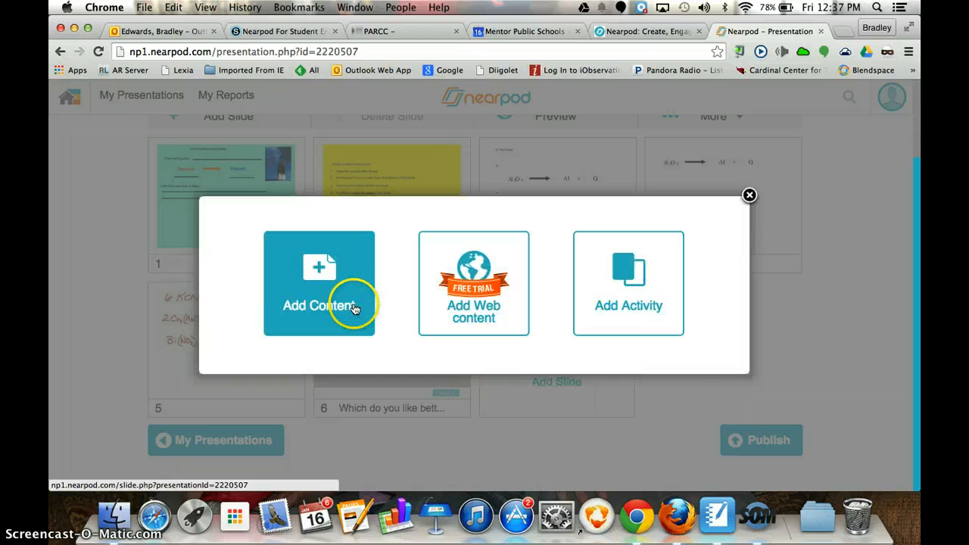
left_click(333, 293)
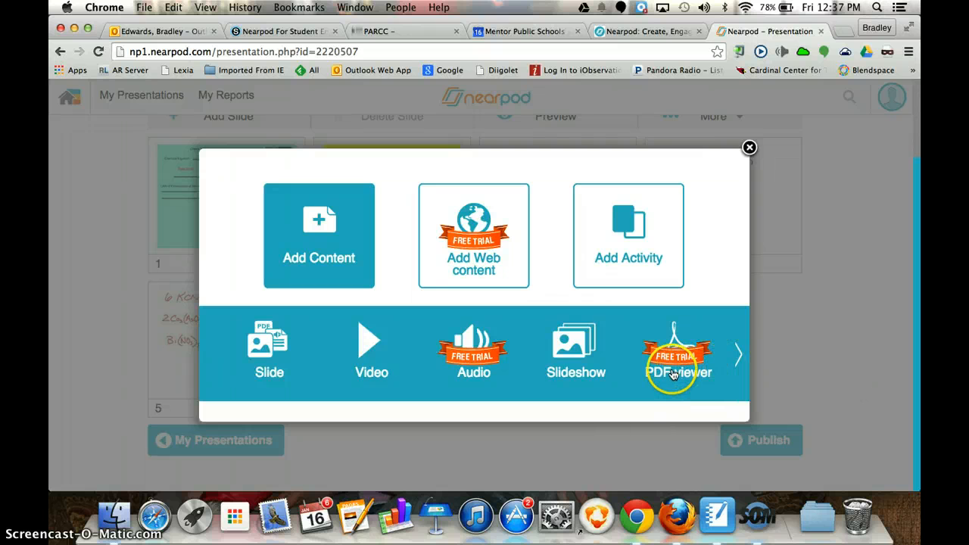
left_click(738, 353)
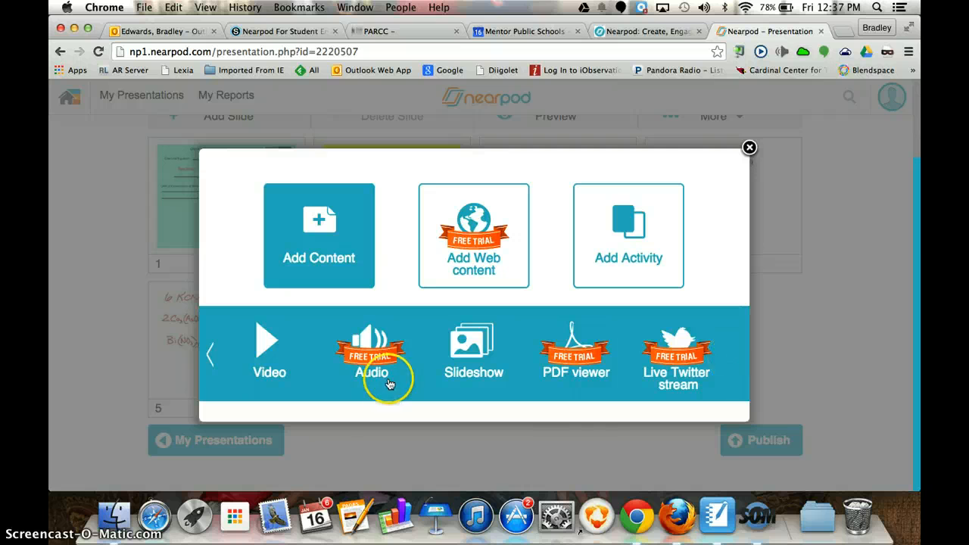
left_click(209, 364)
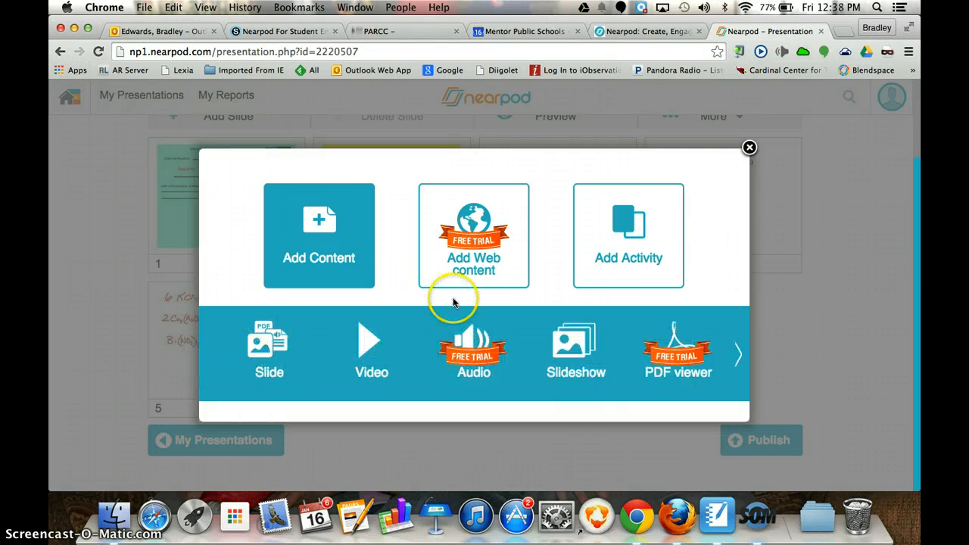
left_click(749, 148)
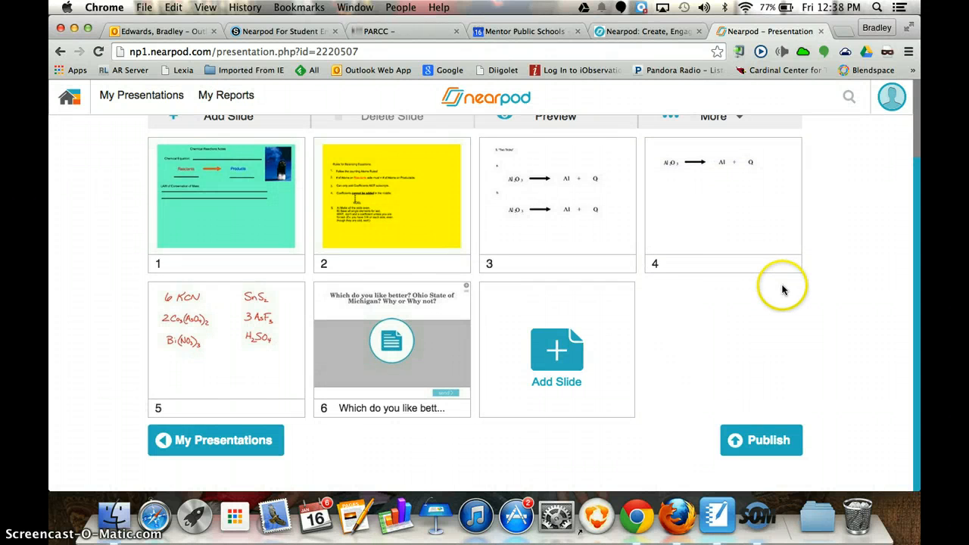
scroll(698, 318, "up", 3)
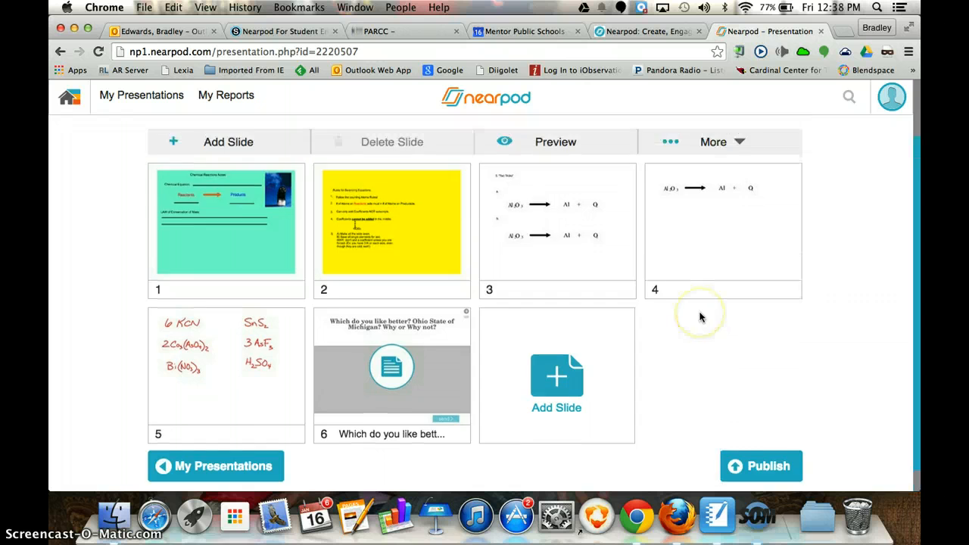
scroll(700, 316, "down", 2)
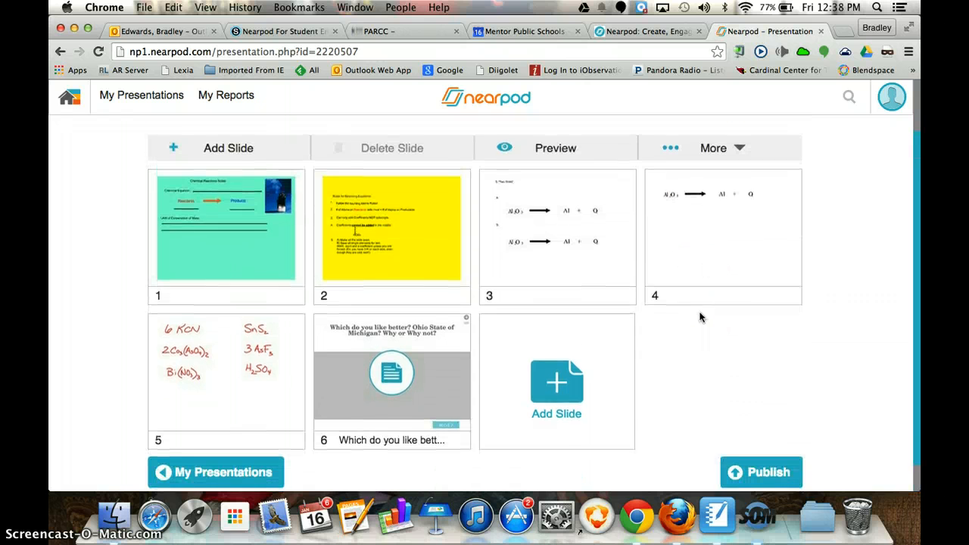